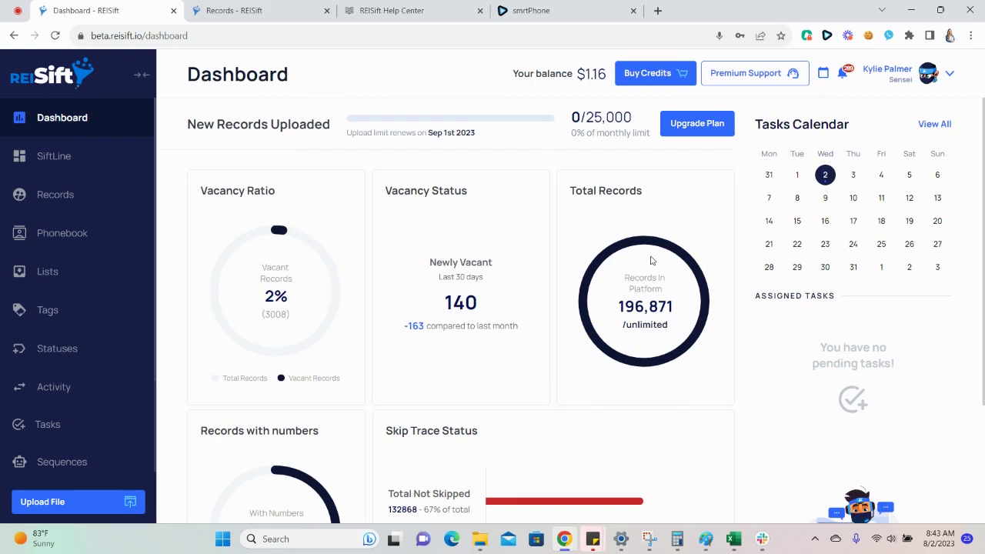
- Open the REISift Help Center's Integrations collection from the account menu
{"action": "left_click", "coordinate": [950, 74]}
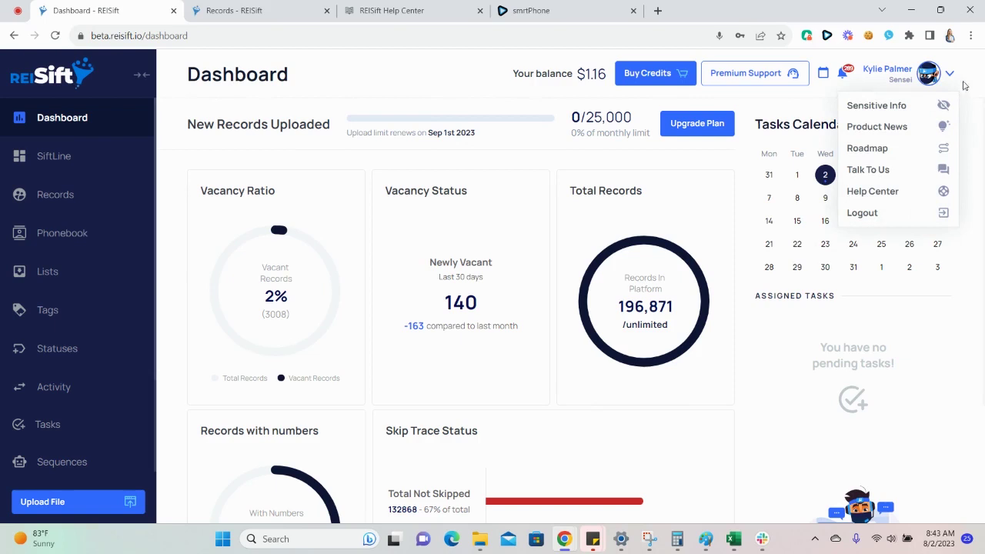
{"action": "left_click", "coordinate": [871, 193]}
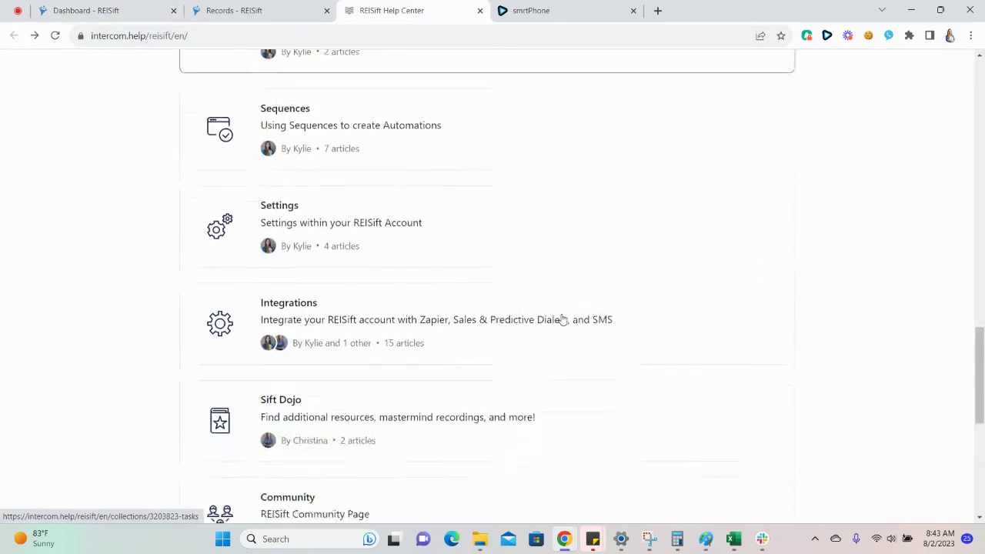
{"action": "scroll", "coordinate": [563, 319], "scroll_direction": "down", "scroll_amount": 1}
{"action": "left_click", "coordinate": [431, 233]}
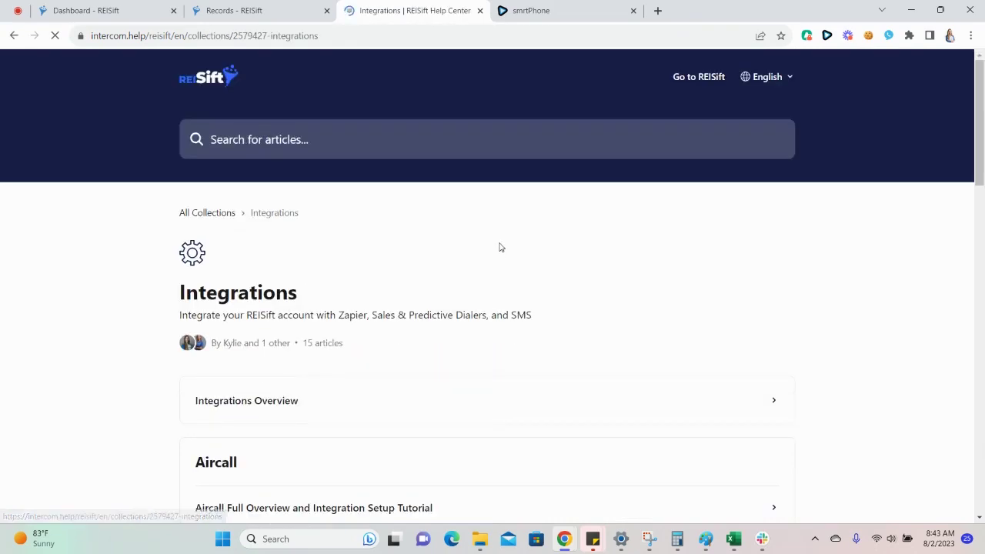
- Read the 'Setting up smrtPhone Integration' article, then return to the REISift dashboard
{"action": "scroll", "coordinate": [500, 247], "scroll_direction": "down", "scroll_amount": 12}
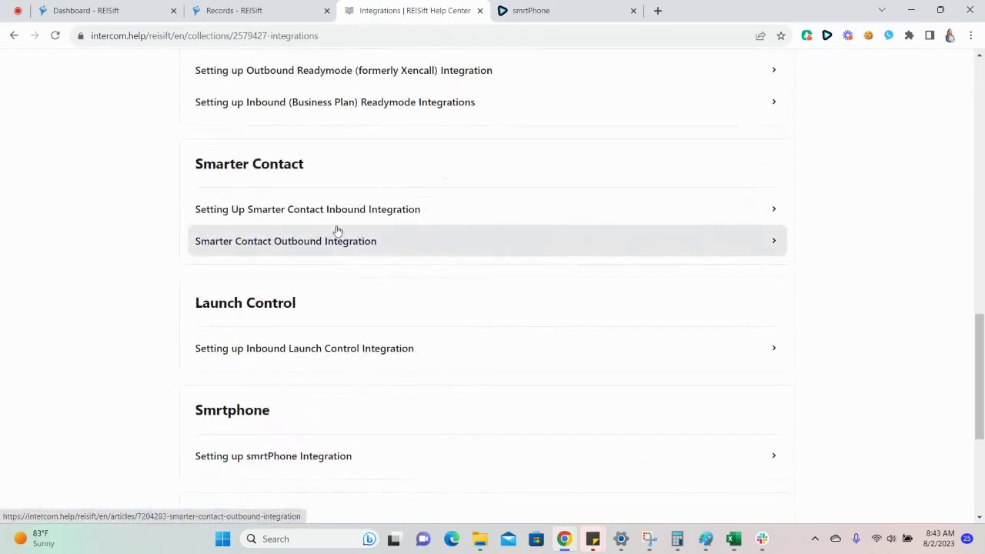
{"action": "scroll", "coordinate": [308, 275], "scroll_direction": "down", "scroll_amount": 2}
{"action": "left_click", "coordinate": [274, 327]}
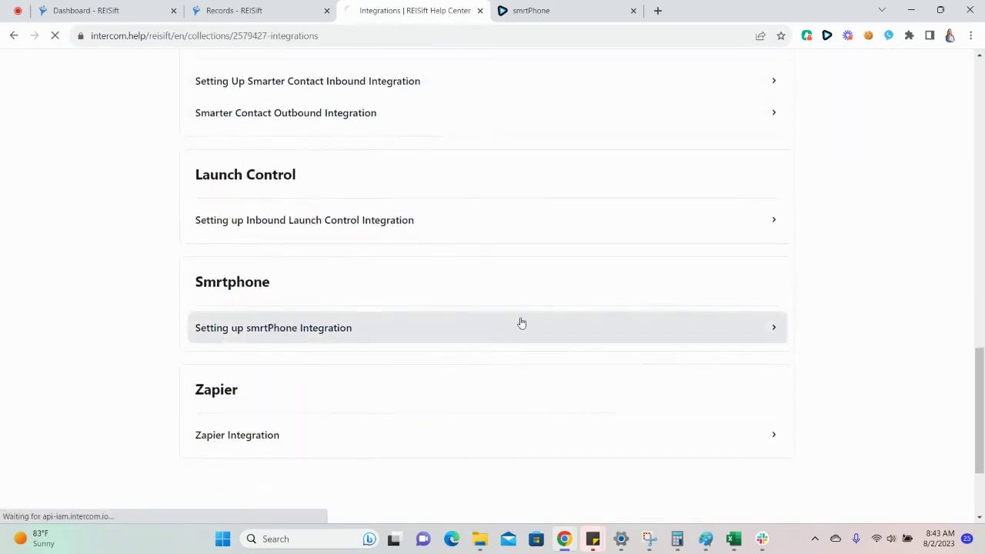
{"action": "scroll", "coordinate": [708, 249], "scroll_direction": "down", "scroll_amount": 2}
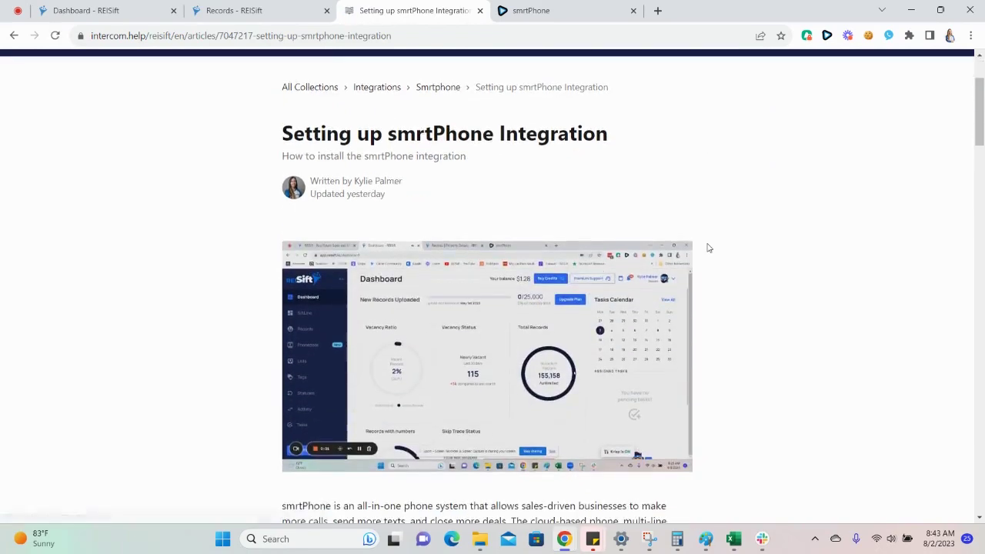
{"action": "scroll", "coordinate": [706, 240], "scroll_direction": "down", "scroll_amount": 4}
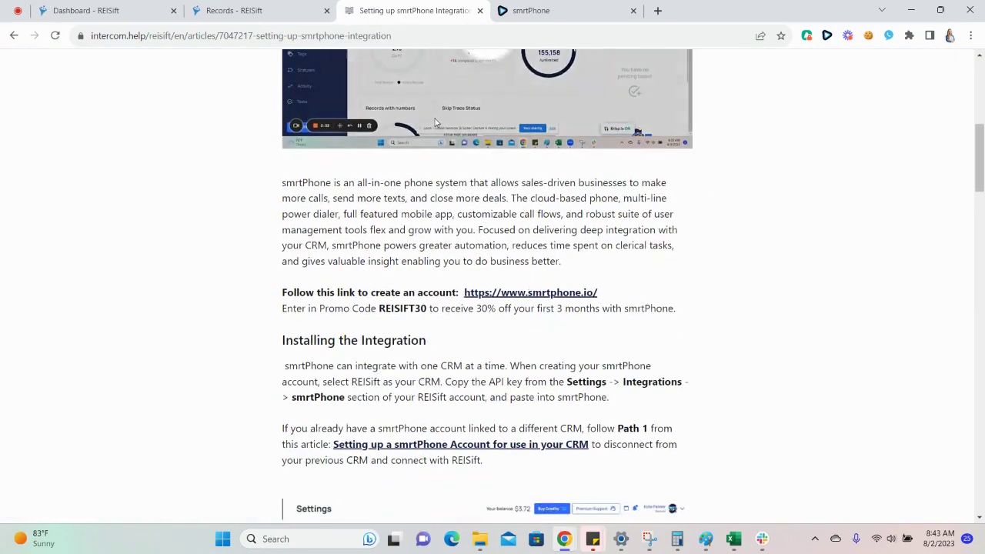
{"action": "scroll", "coordinate": [435, 123], "scroll_direction": "up", "scroll_amount": 5}
{"action": "left_click", "coordinate": [86, 10]}
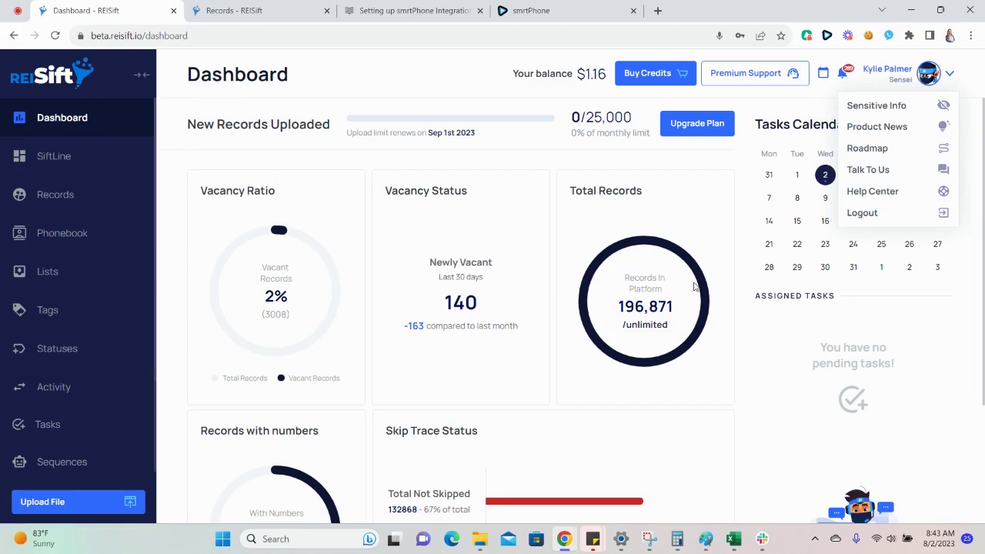
{"action": "left_click", "coordinate": [532, 12]}
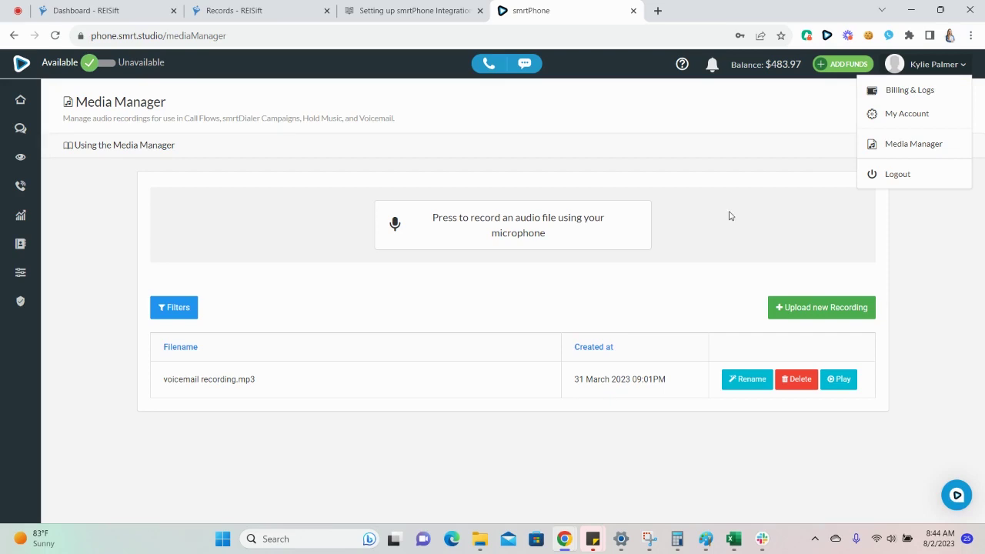
- Open the property Records list and add a Property Status filter block
{"action": "left_click", "coordinate": [74, 9]}
{"action": "left_click", "coordinate": [123, 201]}
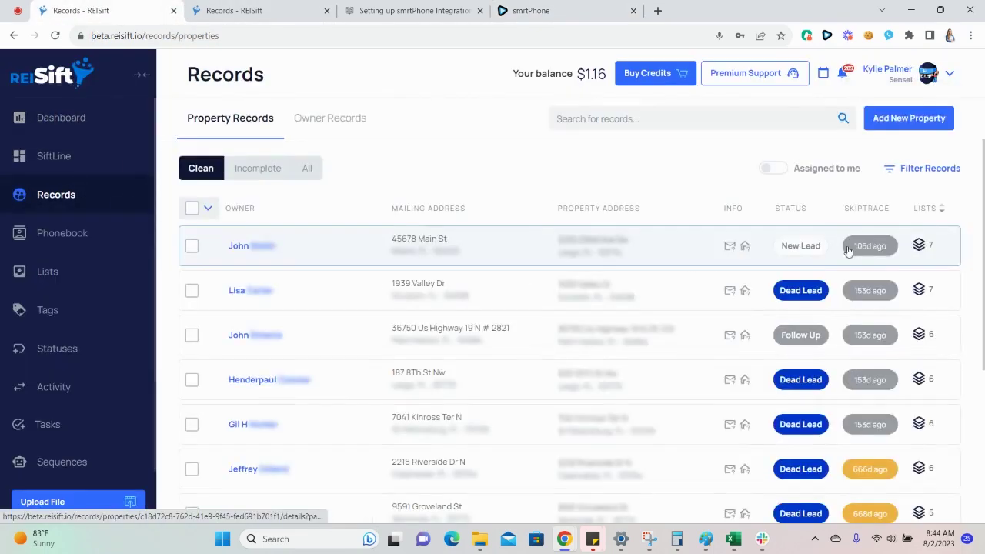
{"action": "left_click", "coordinate": [929, 176]}
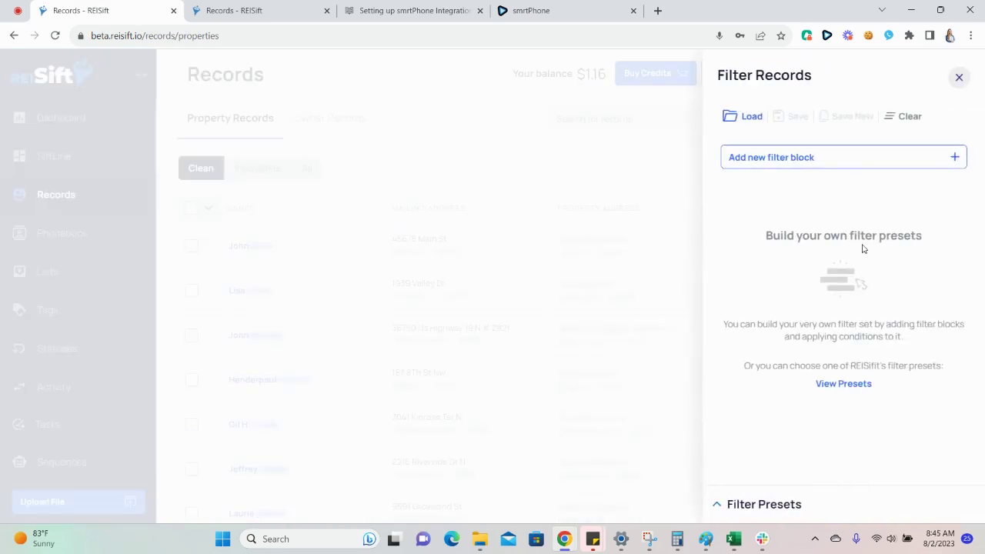
{"action": "left_click", "coordinate": [846, 157]}
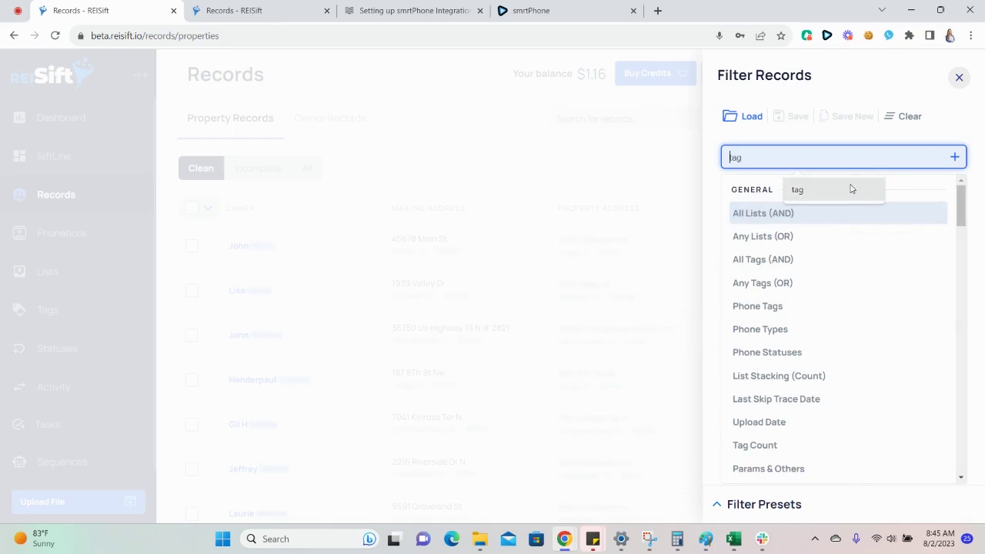
{"action": "type", "text": "proper"}
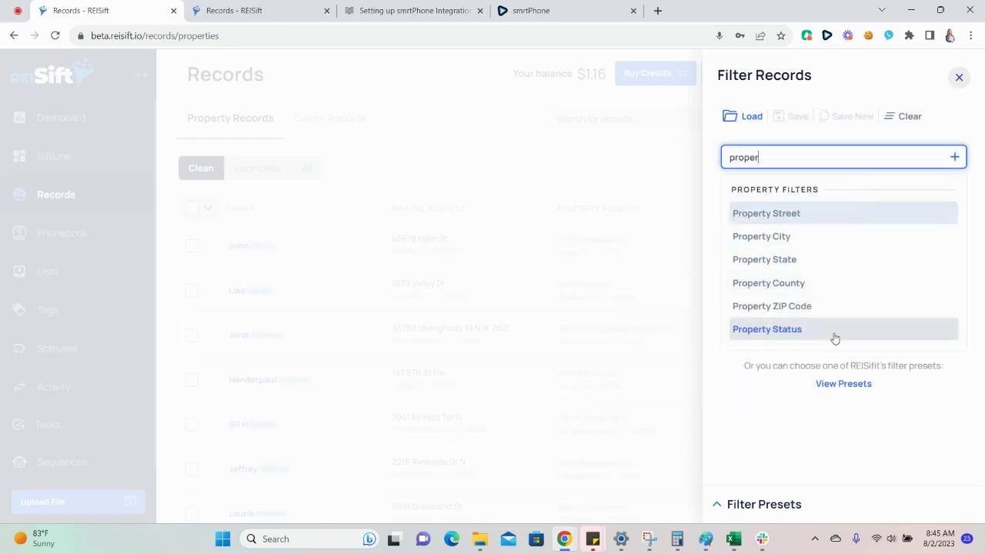
{"action": "left_click", "coordinate": [834, 336]}
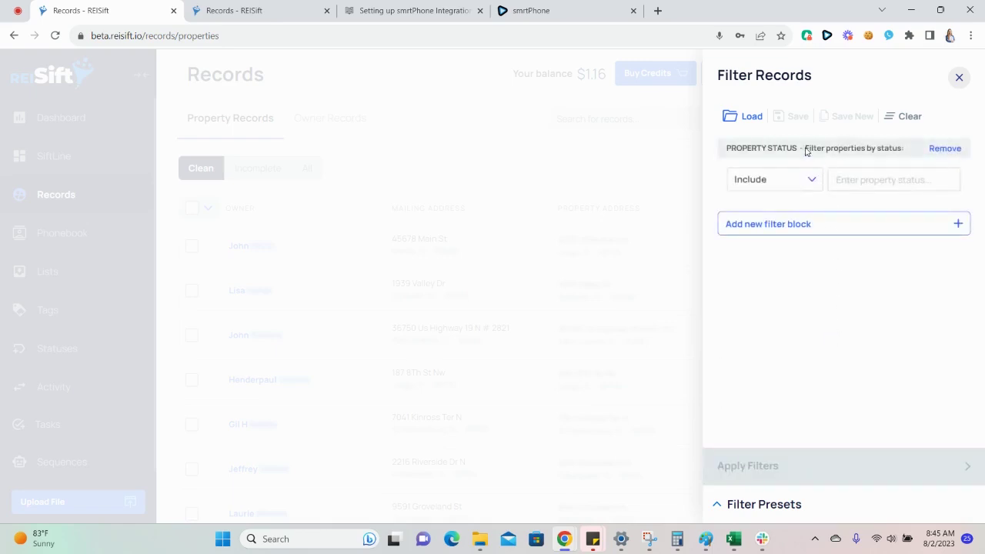
- Set the Property Status block to Do not include every status, Buyer Lost through Dead Lead
{"action": "left_click", "coordinate": [805, 183]}
{"action": "left_click", "coordinate": [799, 236]}
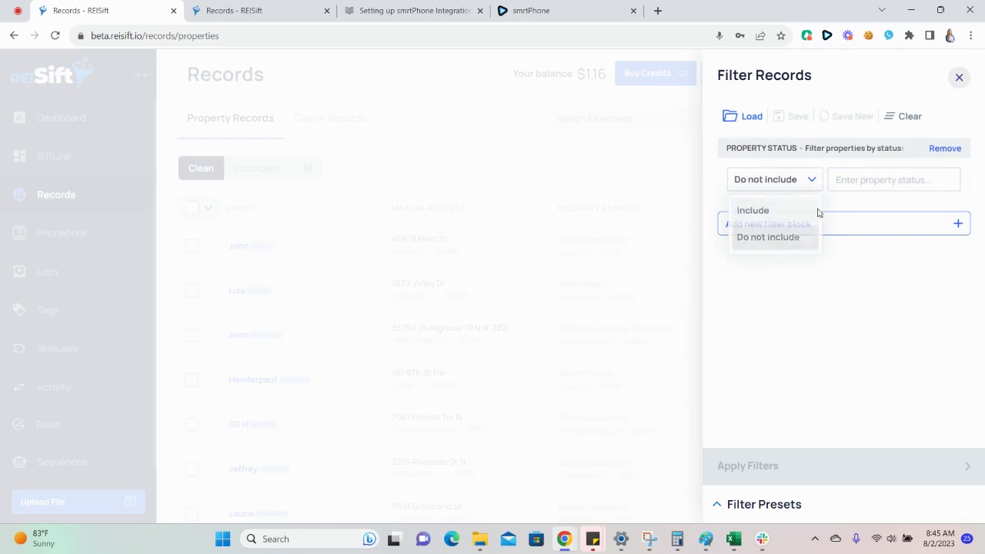
{"action": "left_click", "coordinate": [854, 180]}
{"action": "left_click", "coordinate": [865, 210]}
{"action": "left_click", "coordinate": [864, 210]}
{"action": "left_click", "coordinate": [864, 210]}
{"action": "left_click", "coordinate": [864, 210]}
{"action": "left_click", "coordinate": [864, 210]}
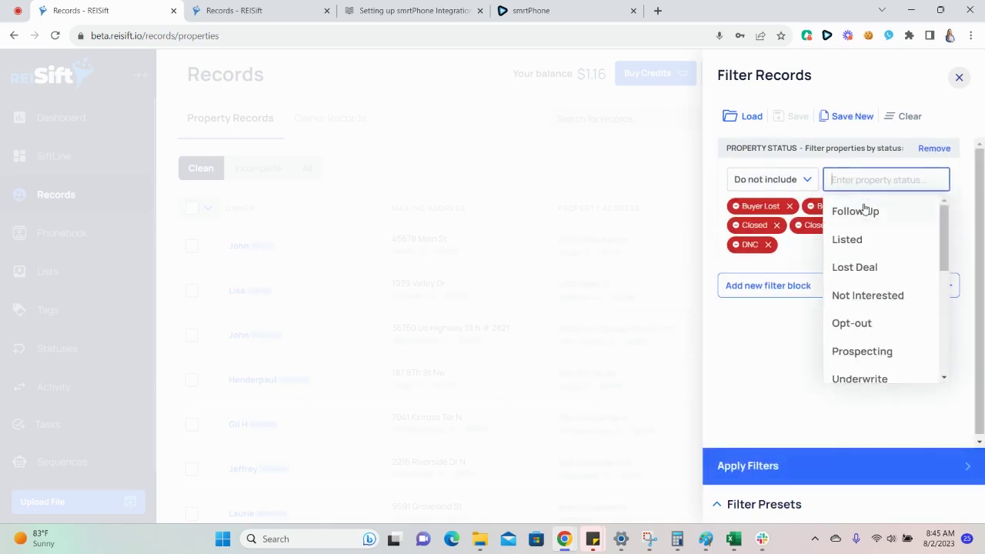
{"action": "triple_click", "coordinate": [864, 210]}
{"action": "triple_click", "coordinate": [864, 210]}
{"action": "triple_click", "coordinate": [864, 210]}
{"action": "triple_click", "coordinate": [864, 210]}
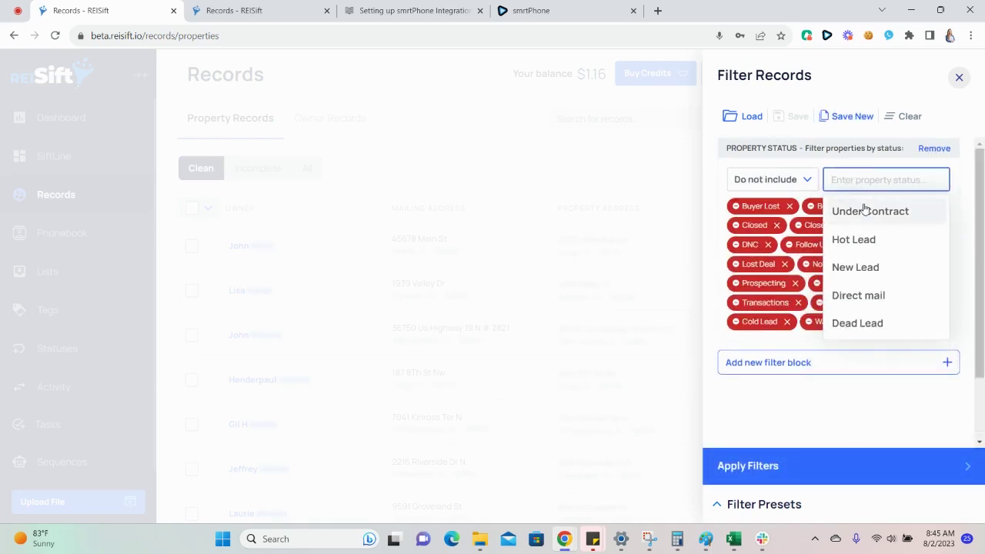
{"action": "left_click", "coordinate": [865, 210]}
{"action": "left_click", "coordinate": [864, 211]}
{"action": "left_click", "coordinate": [866, 209]}
{"action": "left_click", "coordinate": [865, 209]}
{"action": "left_click", "coordinate": [866, 209]}
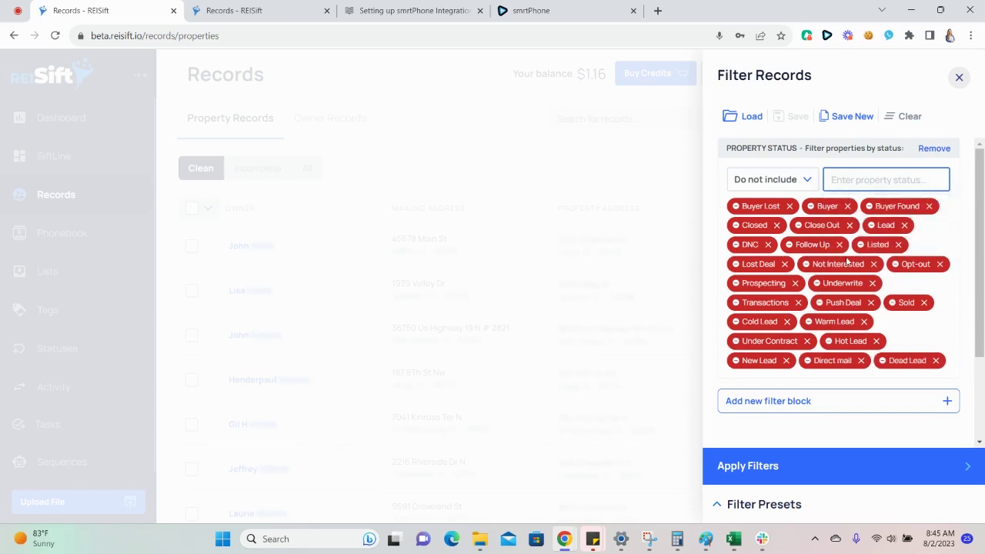
{"action": "left_click", "coordinate": [798, 397]}
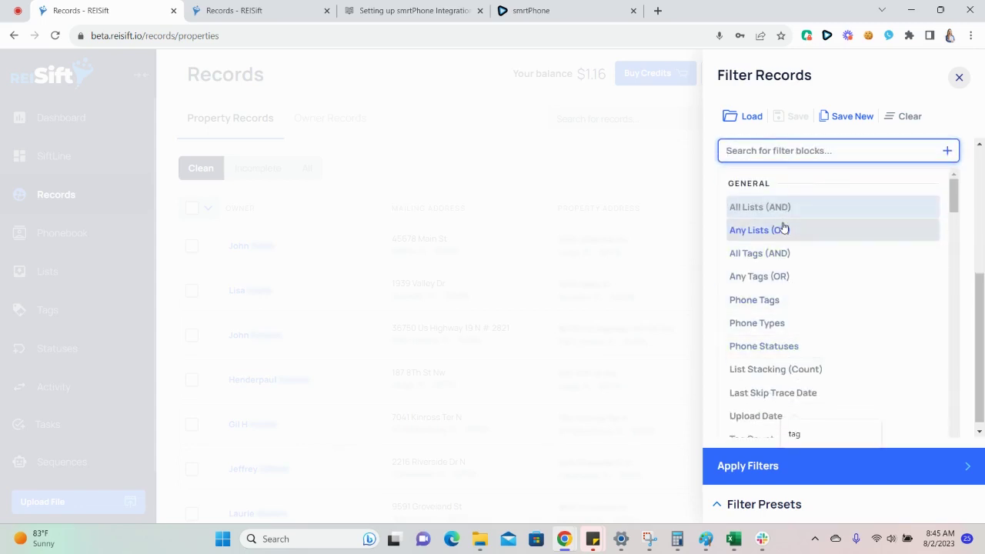
- Add an All Tags (AND) block excluding tags CC A01 through CC A10
{"action": "type", "text": "tag"}
{"action": "left_click", "coordinate": [792, 327]}
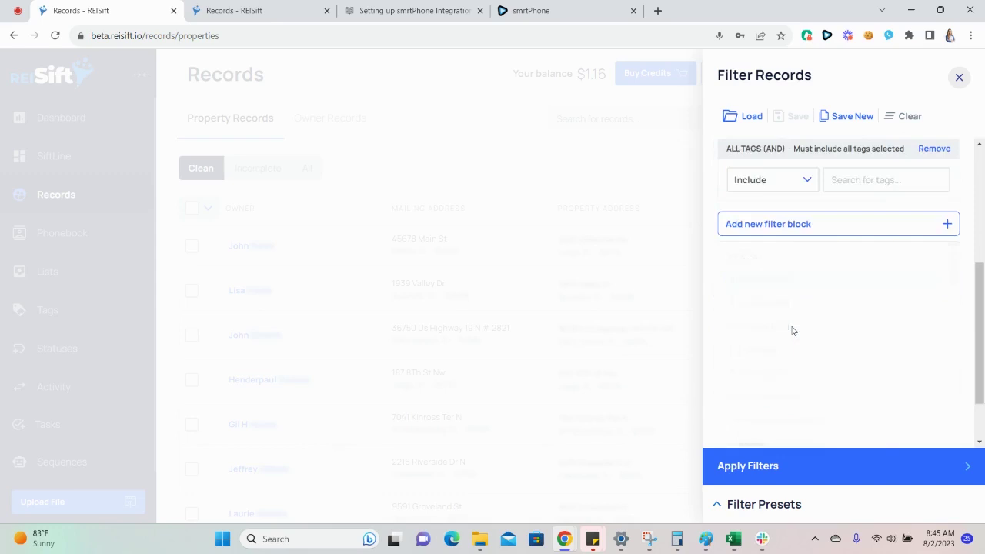
{"action": "left_click", "coordinate": [765, 240]}
{"action": "left_click", "coordinate": [779, 291]}
{"action": "left_click", "coordinate": [841, 237]}
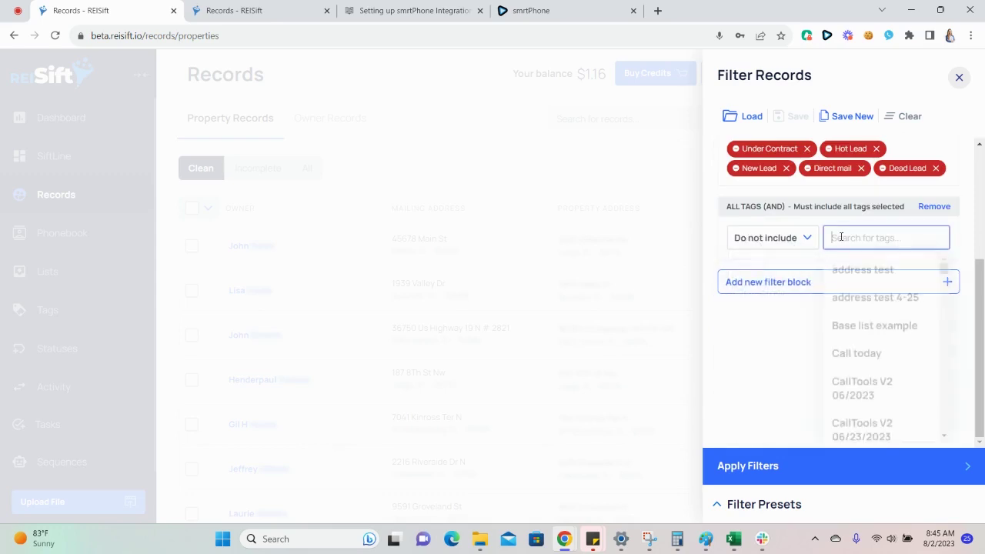
{"action": "type", "text": "cc"}
{"action": "left_click", "coordinate": [846, 269]}
{"action": "type", "text": "cc"}
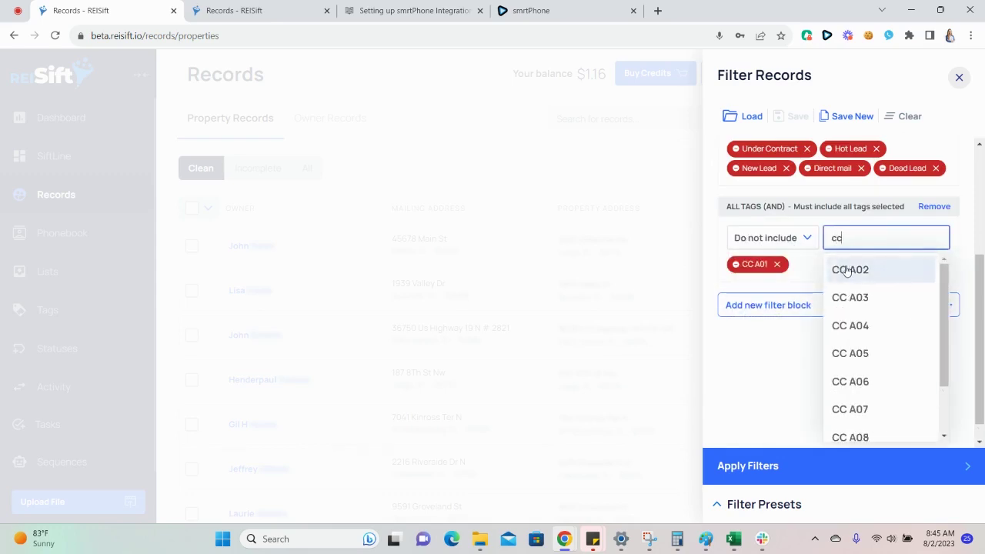
{"action": "left_click", "coordinate": [847, 269]}
{"action": "left_click", "coordinate": [846, 269]}
{"action": "left_click", "coordinate": [847, 270]}
{"action": "key", "text": "BackSpace"}
{"action": "key", "text": "BackSpace"}
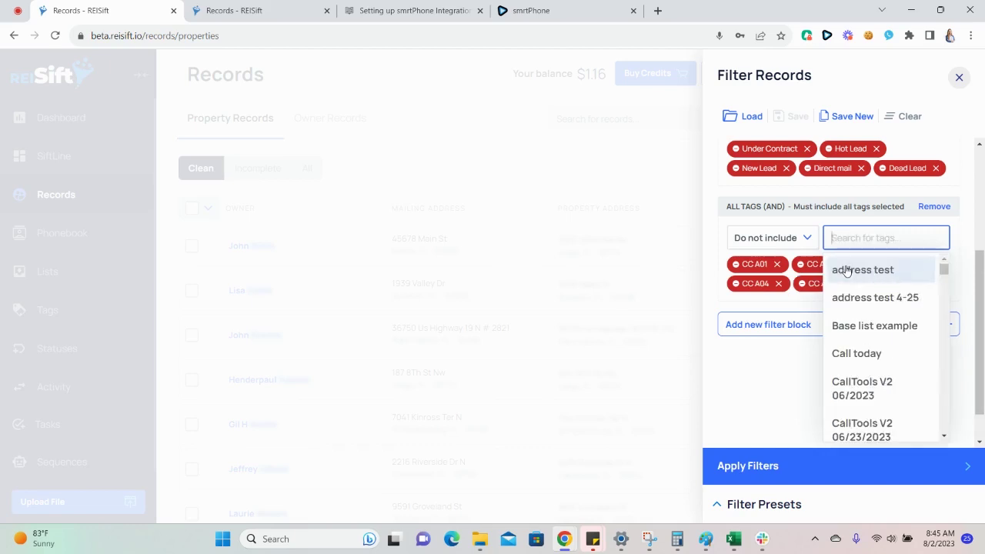
{"action": "type", "text": "cc"}
{"action": "left_click", "coordinate": [846, 269]}
{"action": "left_click", "coordinate": [847, 269]}
{"action": "key", "text": "BackSpace"}
{"action": "key", "text": "BackSpace"}
{"action": "type", "text": "cc"}
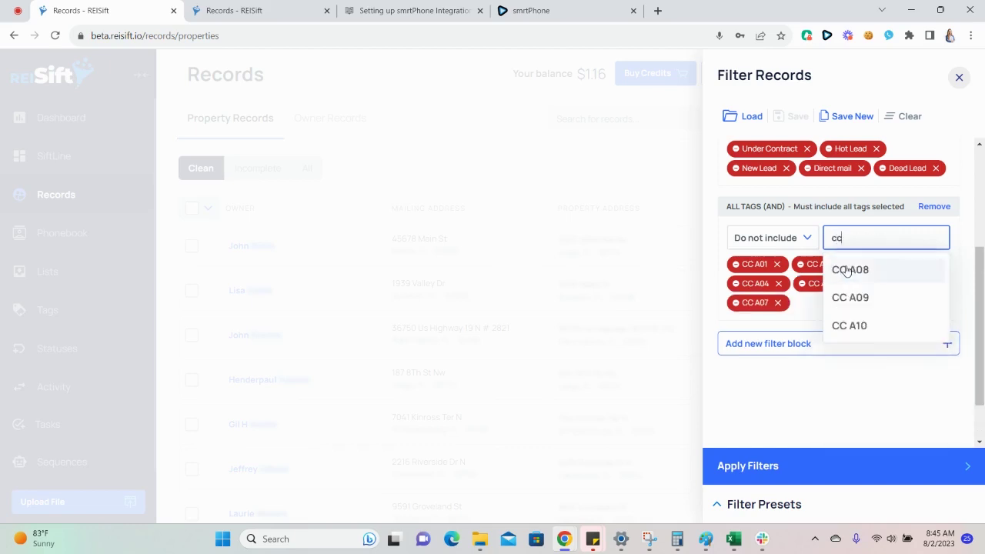
{"action": "left_click", "coordinate": [847, 269]}
{"action": "left_click", "coordinate": [847, 270]}
{"action": "key", "text": "BackSpace"}
{"action": "key", "text": "BackSpace"}
{"action": "type", "text": "cc"}
{"action": "left_click", "coordinate": [847, 270]}
{"action": "key", "text": "BackSpace"}
{"action": "key", "text": "BackSpace"}
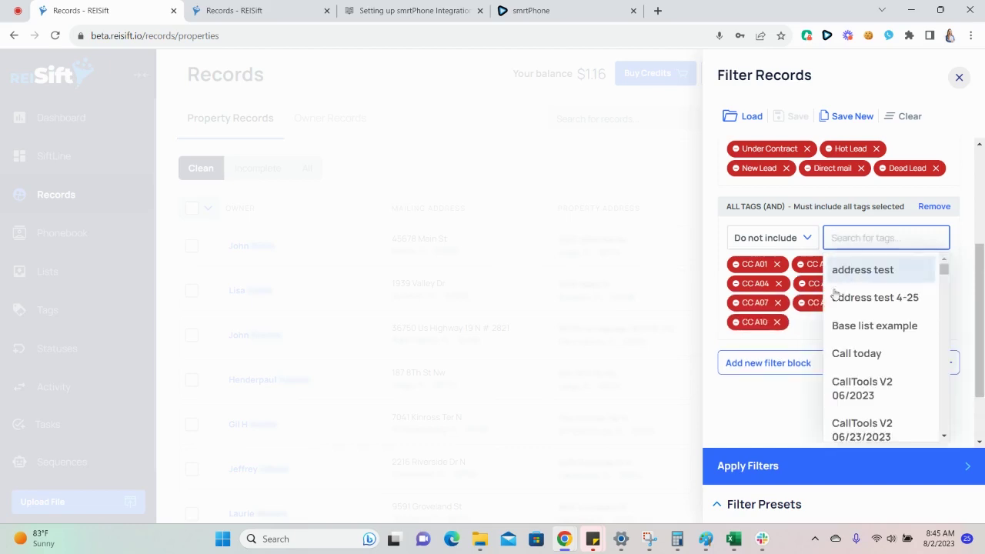
{"action": "left_click", "coordinate": [798, 335]}
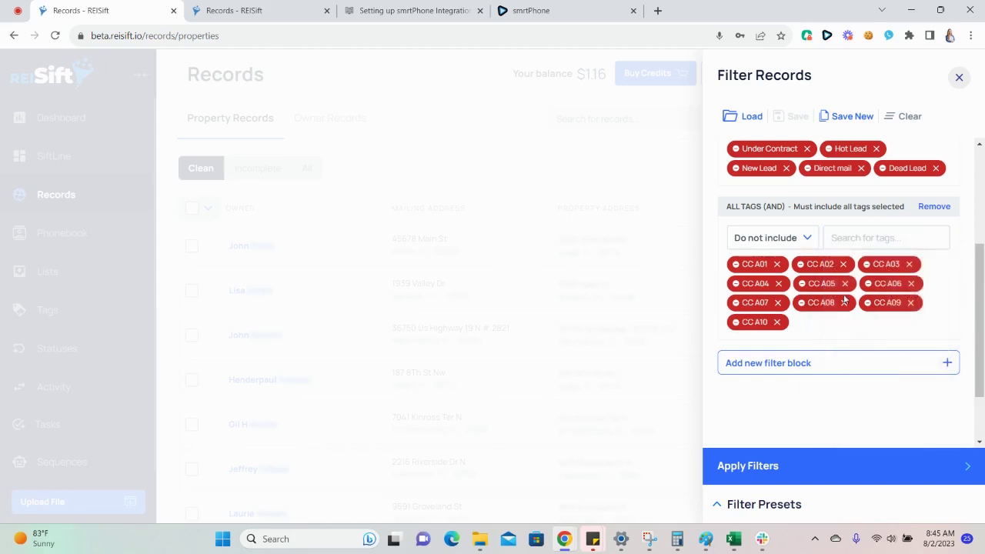
- Add a Call Attempts filter block limited to a minimum of 0 and maximum of 0
{"action": "left_click", "coordinate": [820, 355]}
{"action": "type", "text": "call"}
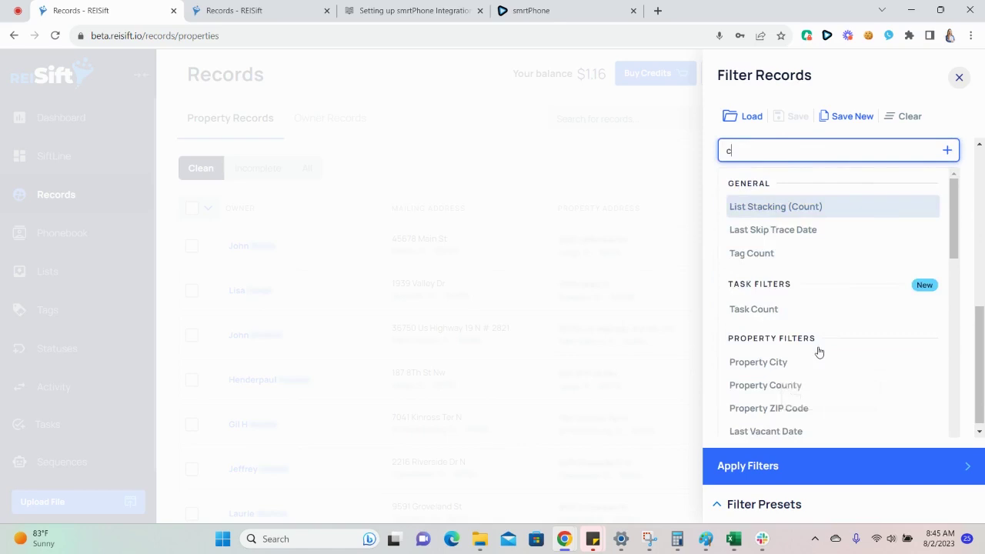
{"action": "left_click", "coordinate": [782, 333]}
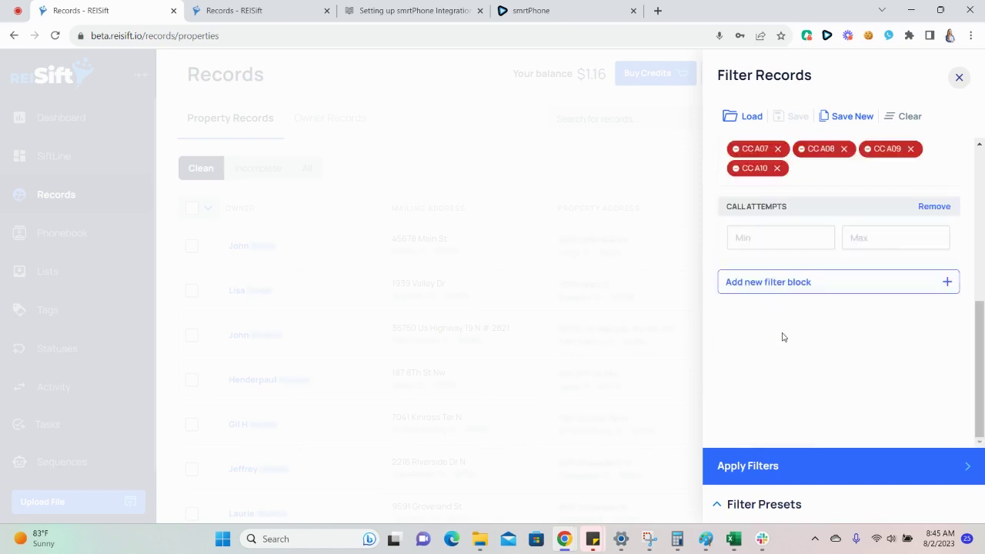
{"action": "left_click", "coordinate": [756, 243]}
{"action": "type", "text": "0"}
{"action": "left_click", "coordinate": [885, 237]}
{"action": "type", "text": "0"}
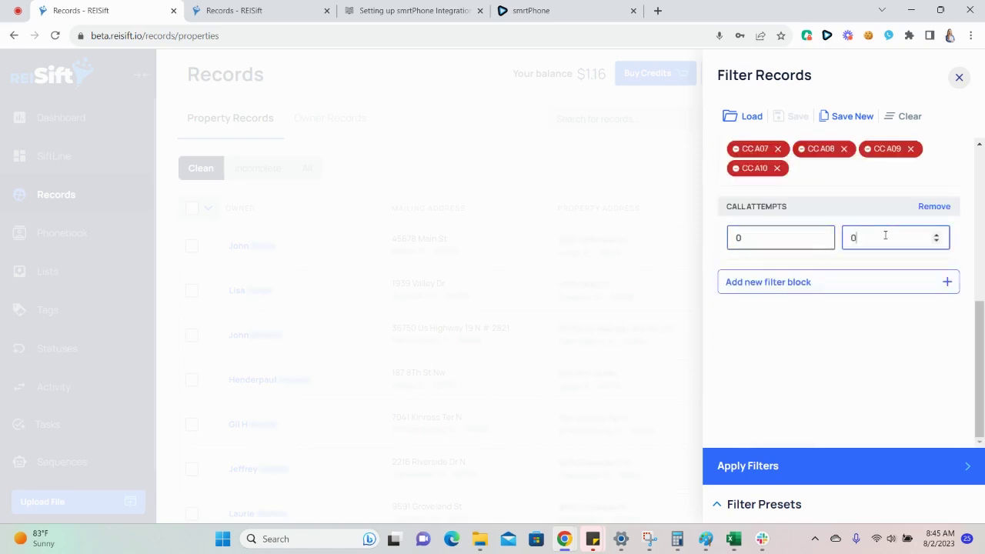
- Remove the Call Attempts filter block again
{"action": "scroll", "coordinate": [877, 308], "scroll_direction": "up", "scroll_amount": 1}
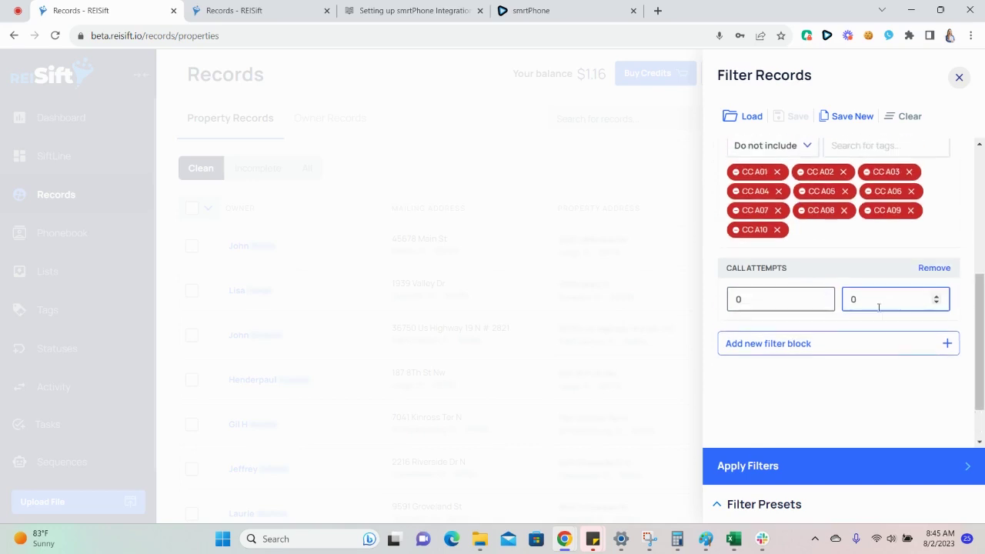
{"action": "scroll", "coordinate": [882, 319], "scroll_direction": "up", "scroll_amount": 3}
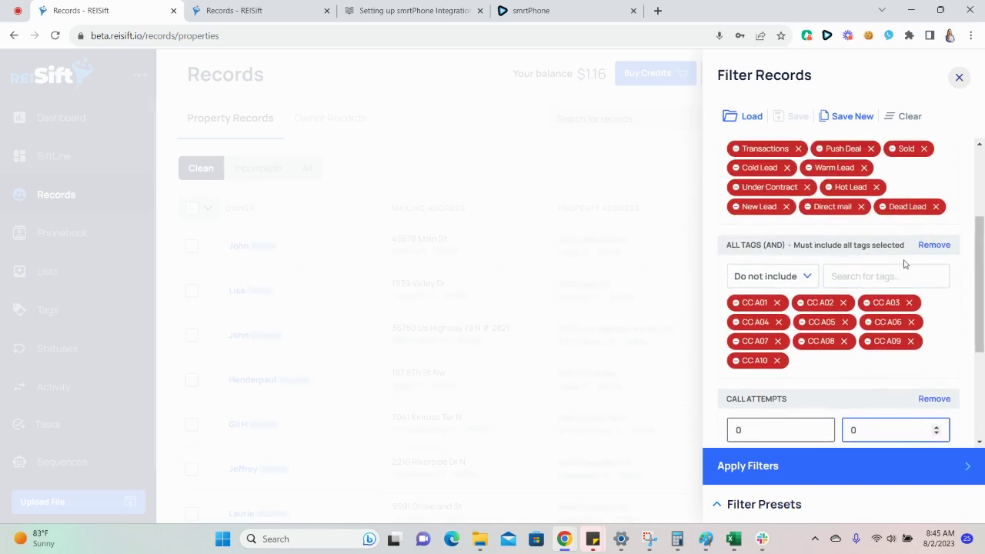
{"action": "scroll", "coordinate": [917, 317], "scroll_direction": "down", "scroll_amount": 2}
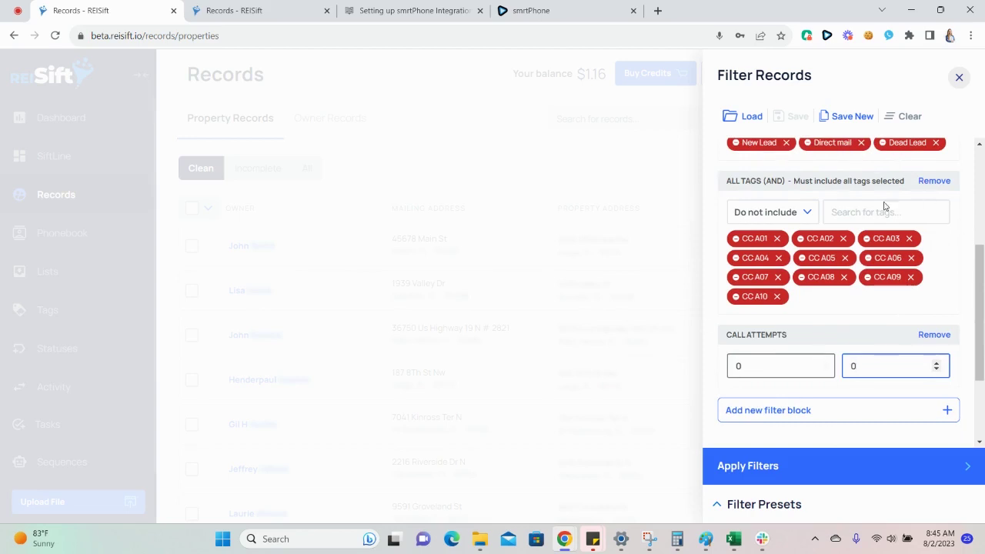
{"action": "scroll", "coordinate": [870, 315], "scroll_direction": "down", "scroll_amount": 2}
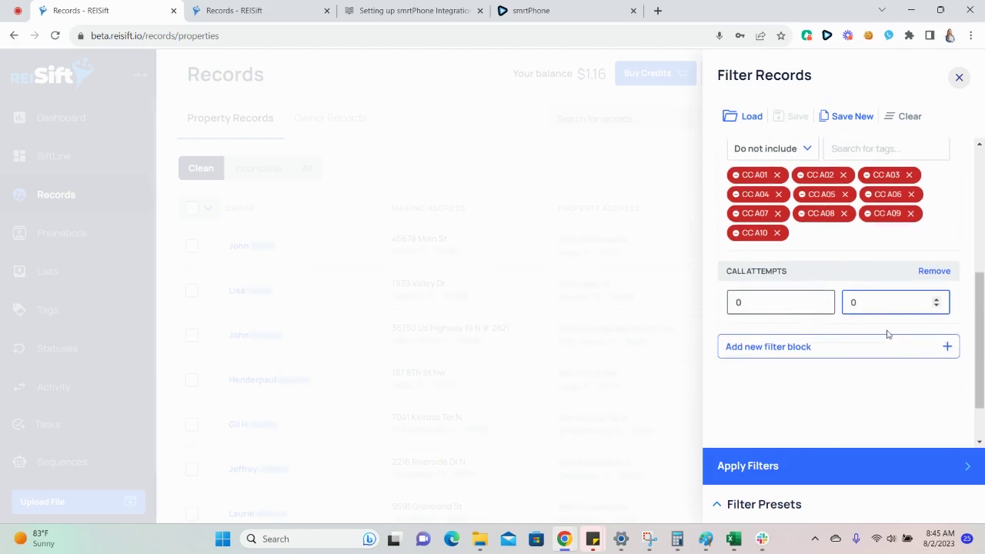
{"action": "left_click", "coordinate": [940, 270]}
- Add a Params & Others block keeping only records that have numbers
{"action": "left_click", "coordinate": [833, 291]}
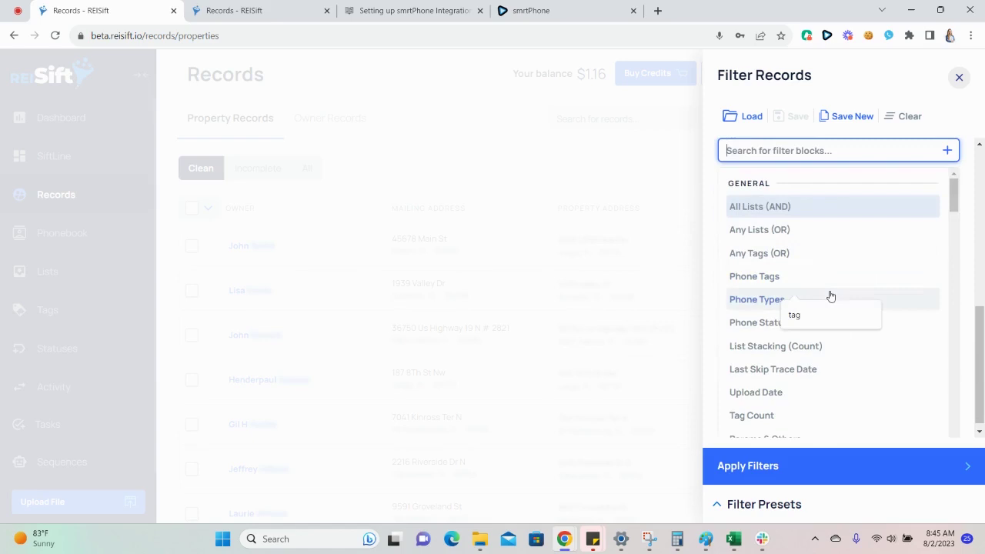
{"action": "type", "text": "parm"}
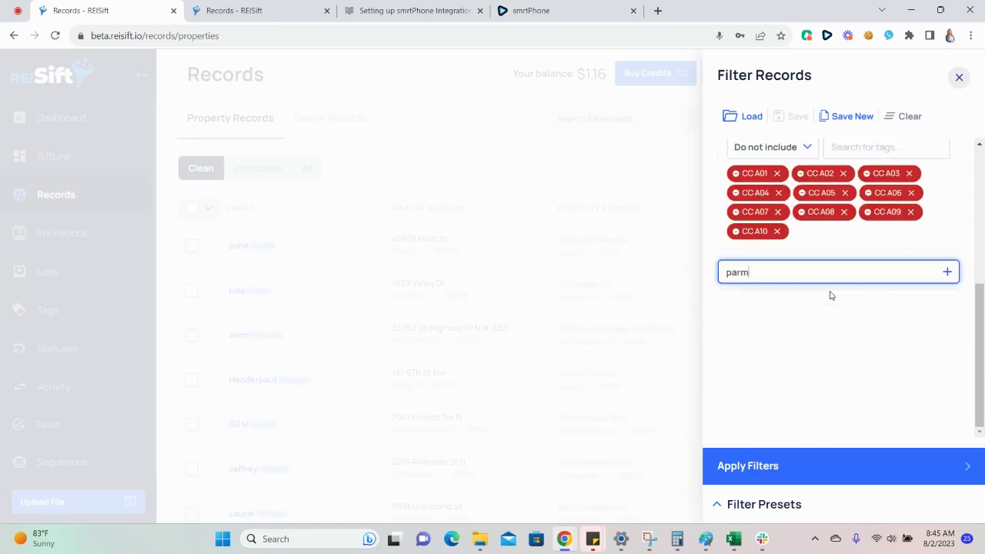
{"action": "key", "text": "BackSpace"}
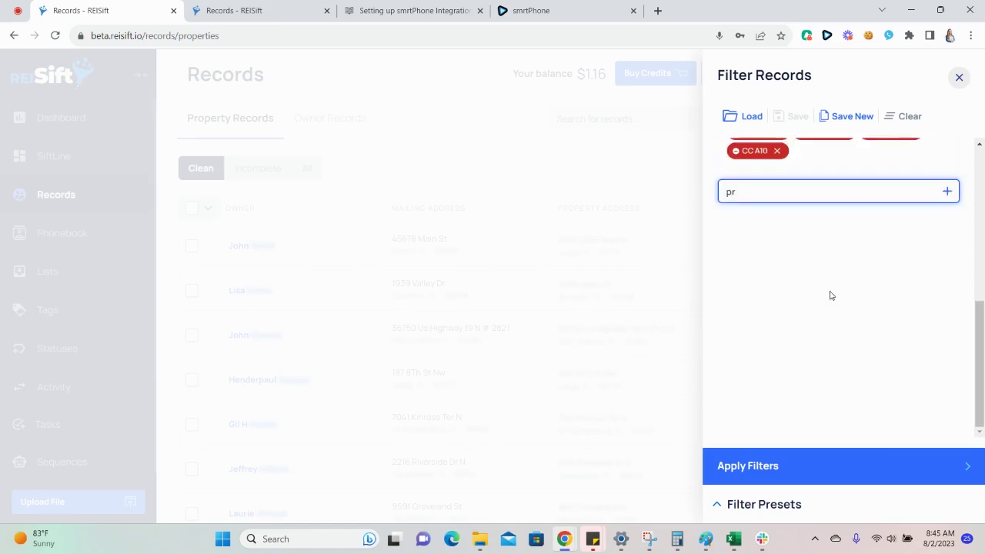
{"action": "type", "text": "am"}
{"action": "left_click", "coordinate": [829, 329]}
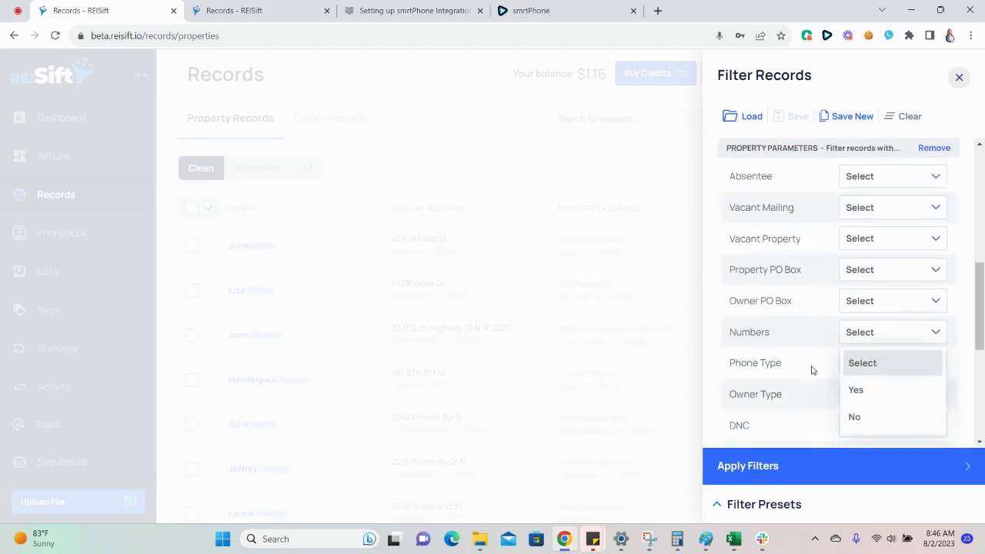
{"action": "left_click", "coordinate": [883, 396]}
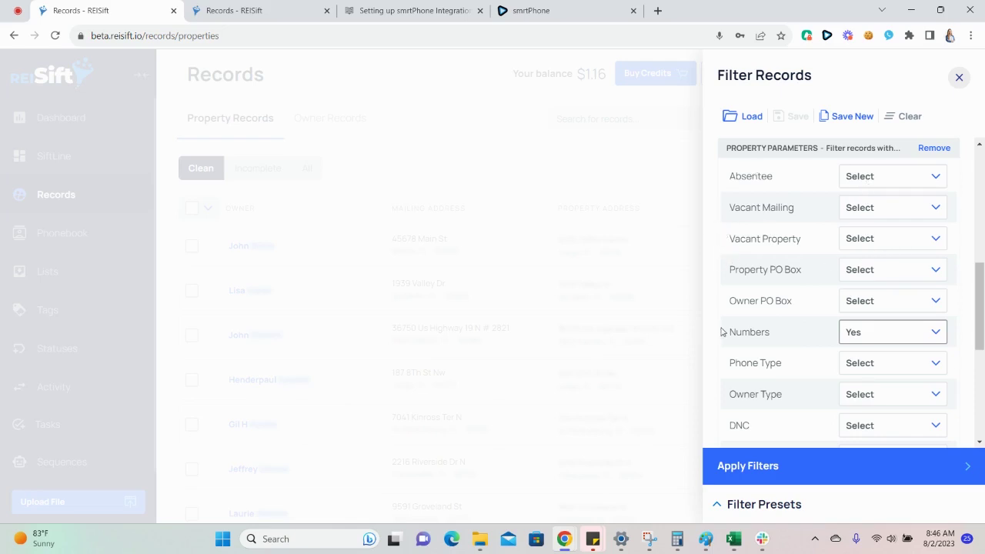
{"action": "scroll", "coordinate": [770, 325], "scroll_direction": "down", "scroll_amount": 5}
- Add an All Lists (AND) block including the Bankruptcy list
{"action": "left_click", "coordinate": [771, 292]}
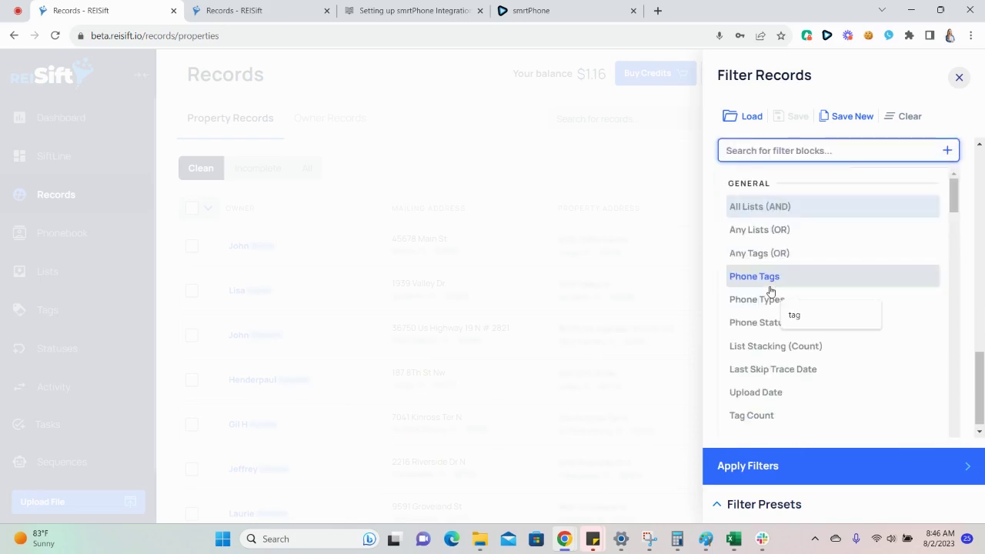
{"action": "type", "text": "list"}
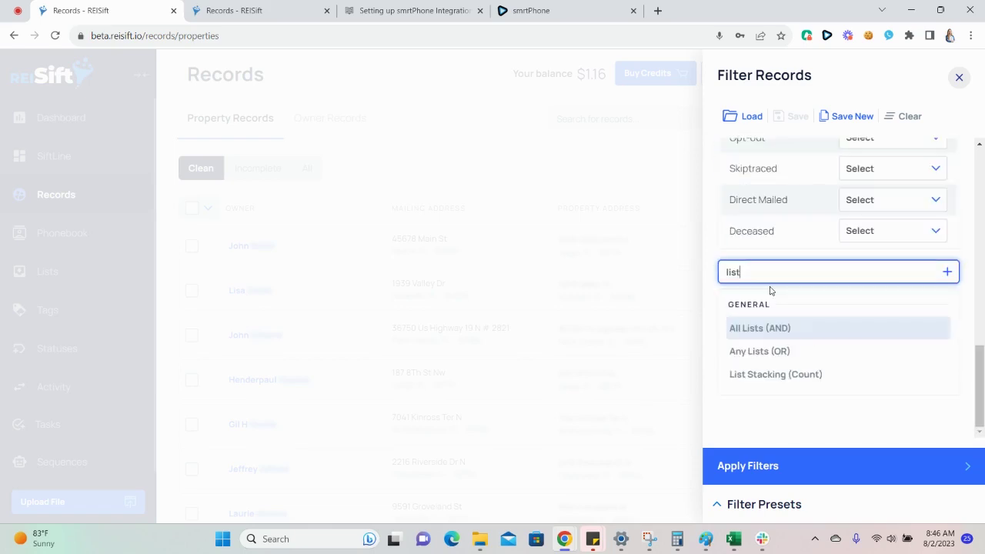
{"action": "left_click", "coordinate": [796, 327]}
{"action": "left_click", "coordinate": [833, 243]}
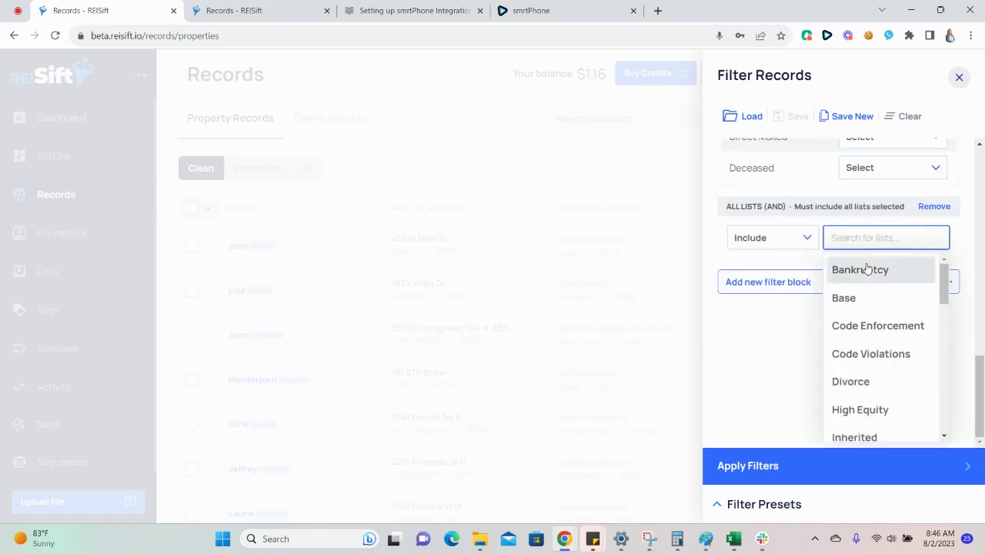
{"action": "left_click", "coordinate": [868, 269]}
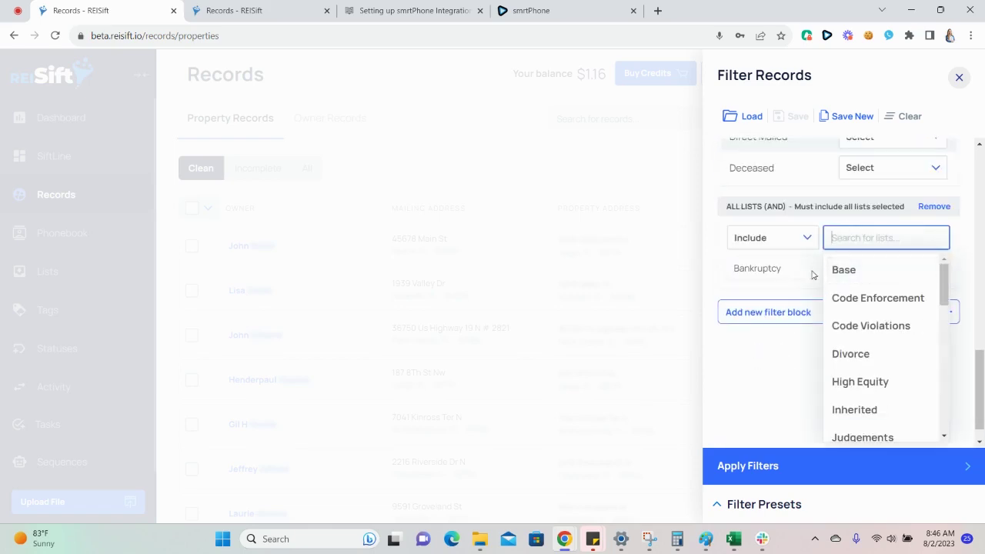
{"action": "left_click", "coordinate": [952, 204]}
- Apply the filters, narrowing the property records to five results
{"action": "scroll", "coordinate": [846, 231], "scroll_direction": "up", "scroll_amount": 3}
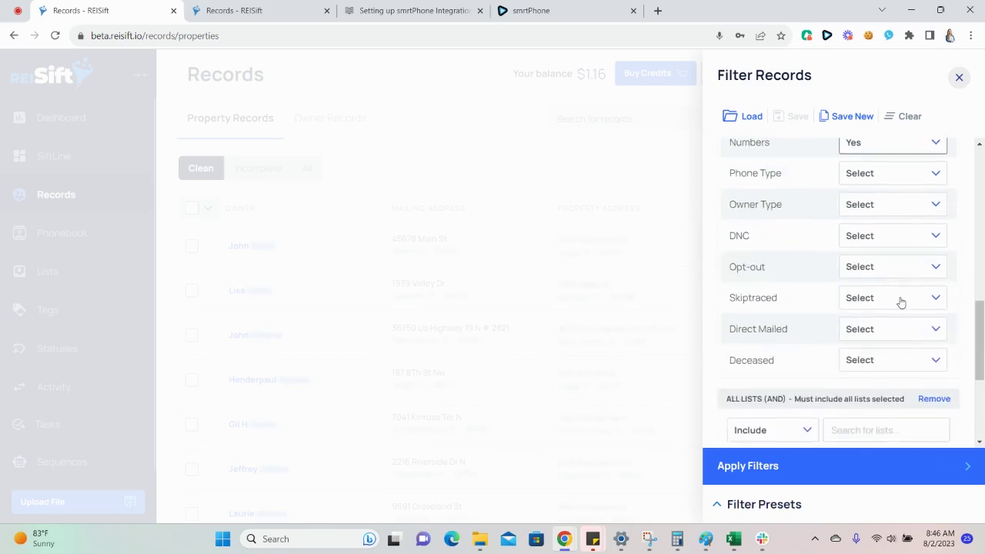
{"action": "scroll", "coordinate": [836, 235], "scroll_direction": "down", "scroll_amount": 2}
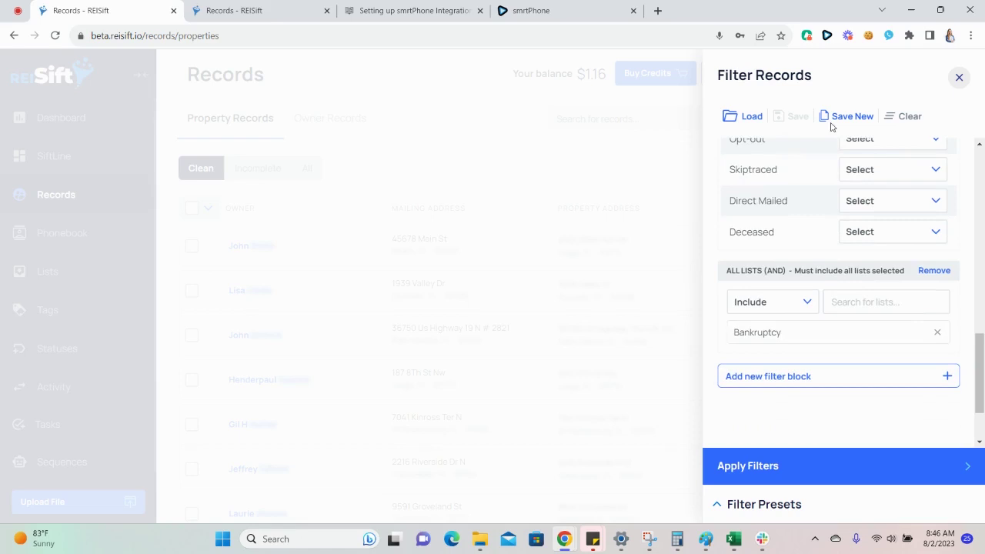
{"action": "scroll", "coordinate": [864, 341], "scroll_direction": "down", "scroll_amount": 1}
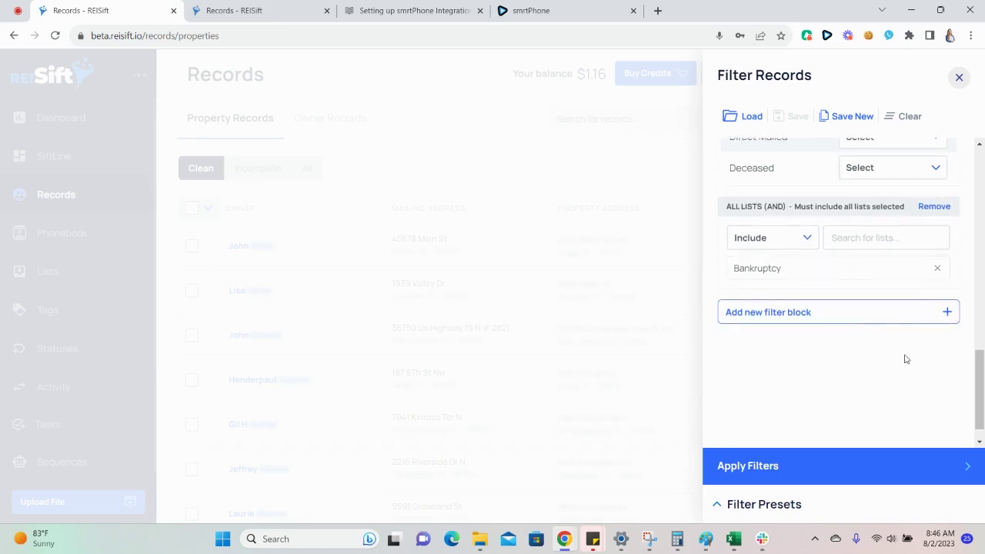
{"action": "left_click", "coordinate": [885, 466]}
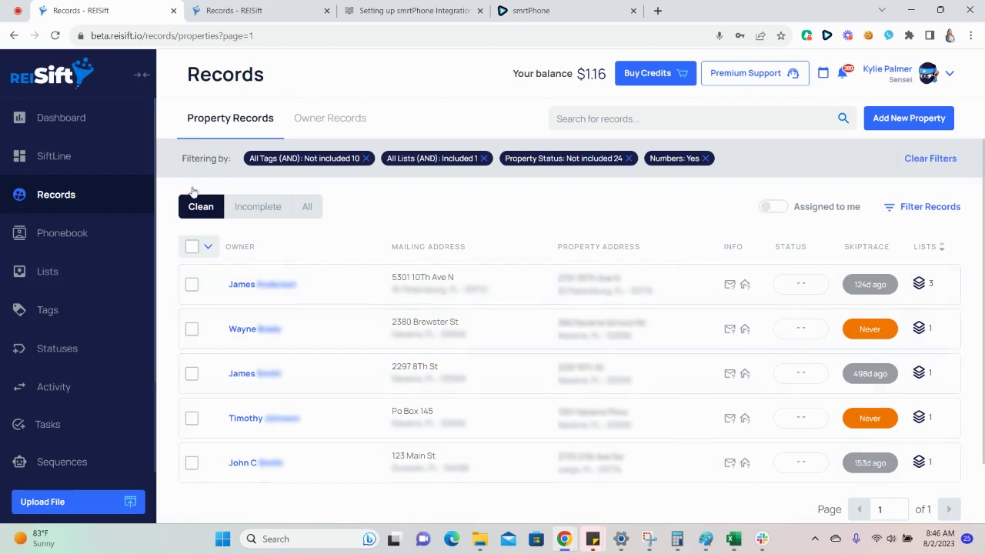
- On the second Records tab, select the single found property and send it to Integrations
{"action": "left_click", "coordinate": [220, 17]}
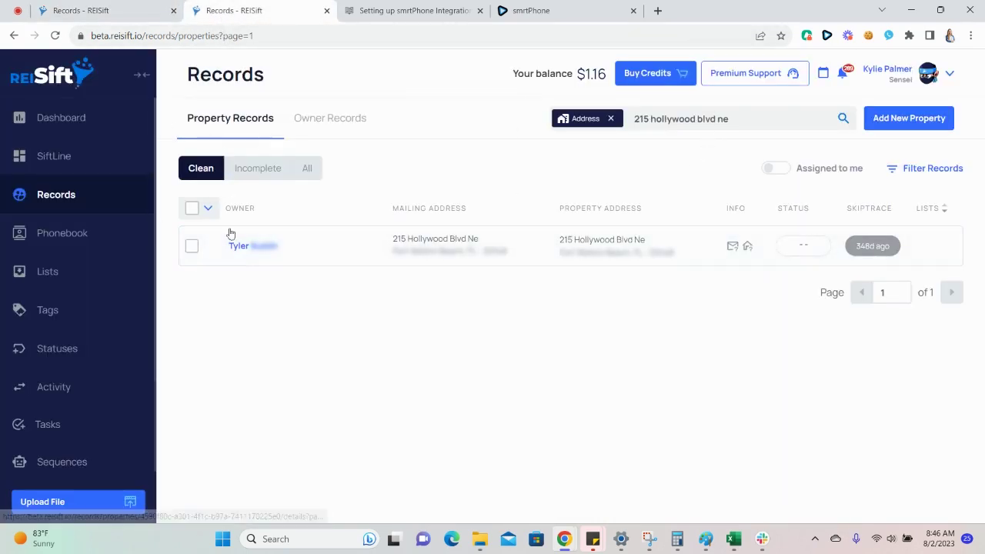
{"action": "left_click", "coordinate": [192, 246]}
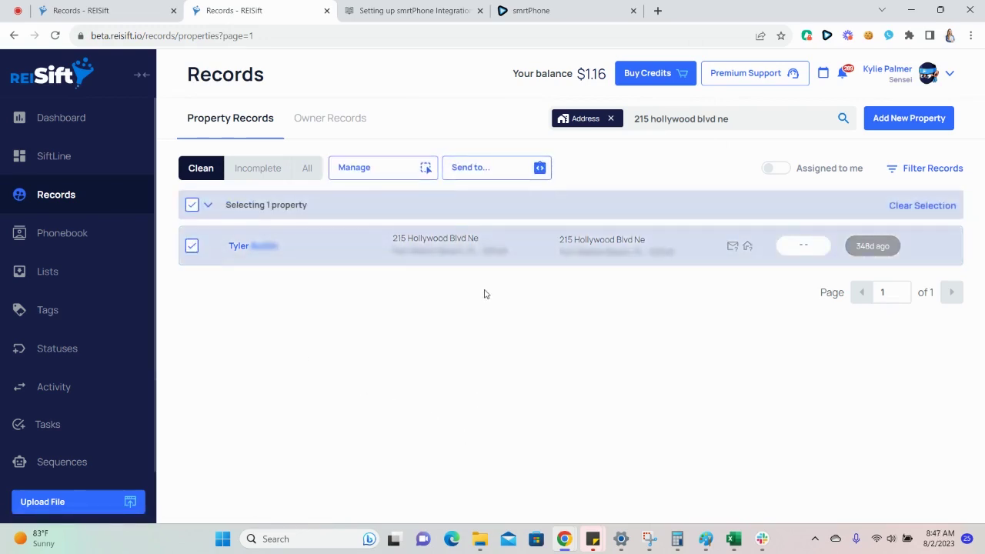
{"action": "left_click", "coordinate": [472, 168]}
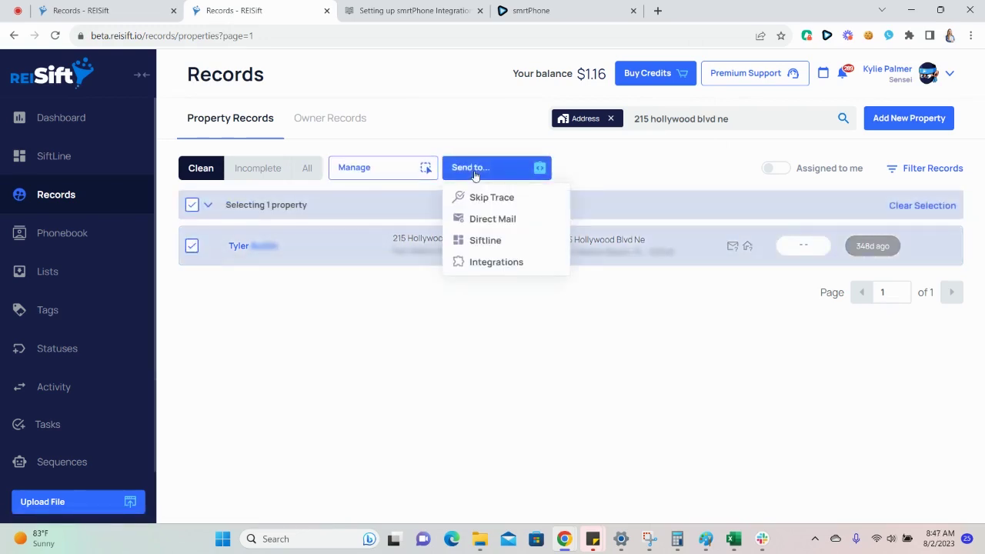
{"action": "left_click", "coordinate": [514, 265]}
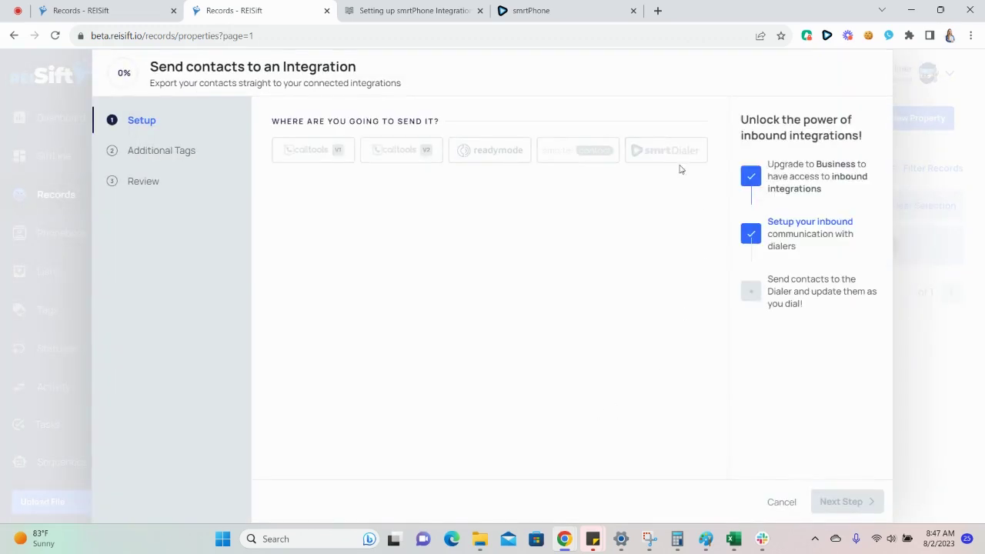
- Pick smrtDialer, sending Unknown, Landline, Mobile and VoIP numbers with only No Status selected
{"action": "left_click", "coordinate": [675, 158]}
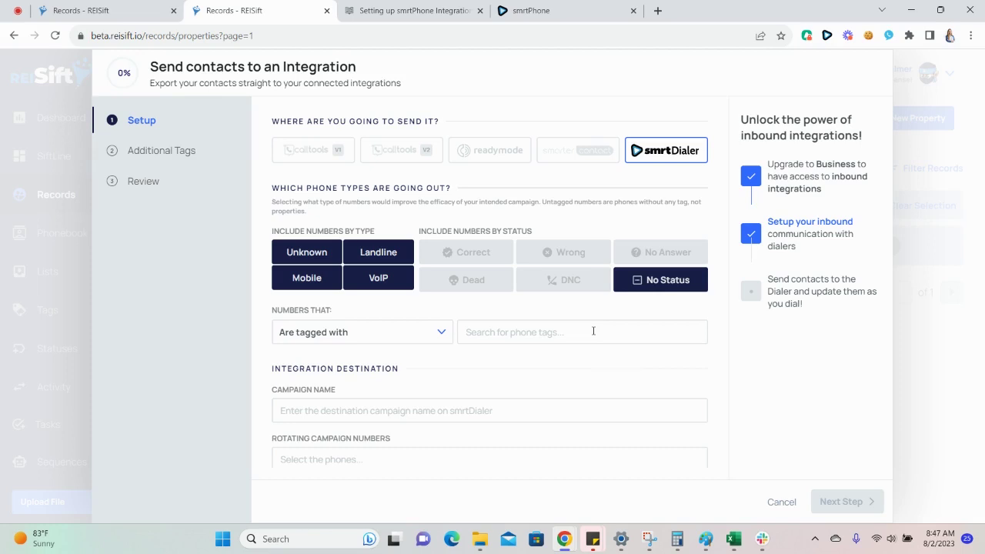
{"action": "left_click", "coordinate": [629, 279]}
{"action": "left_click", "coordinate": [574, 258]}
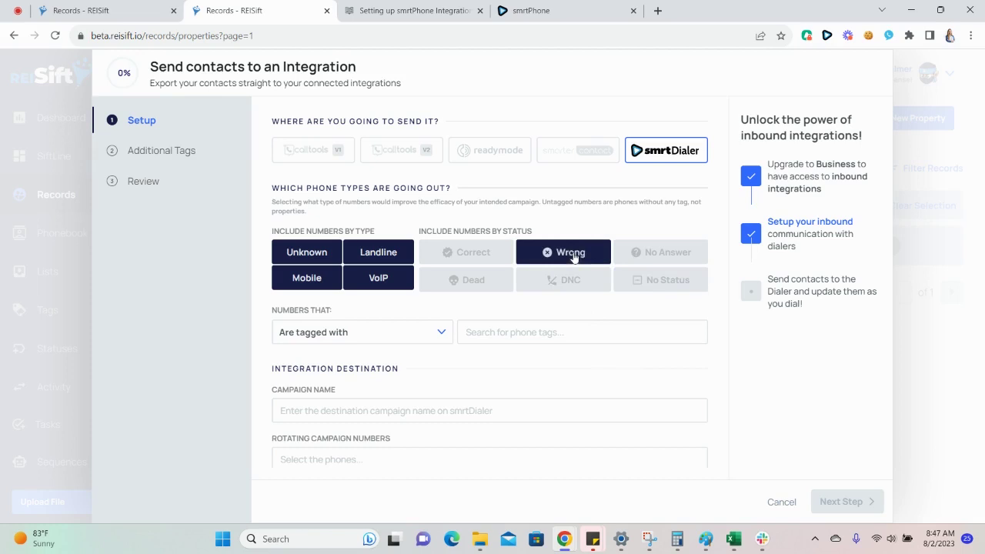
{"action": "left_click", "coordinate": [654, 280]}
{"action": "left_click", "coordinate": [580, 256]}
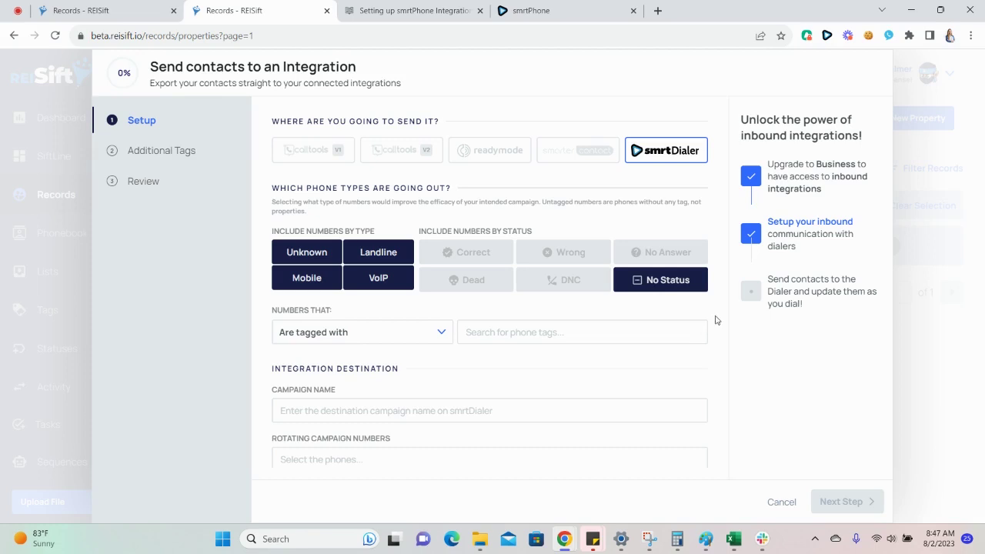
{"action": "left_click", "coordinate": [686, 280]}
{"action": "left_click", "coordinate": [462, 254]}
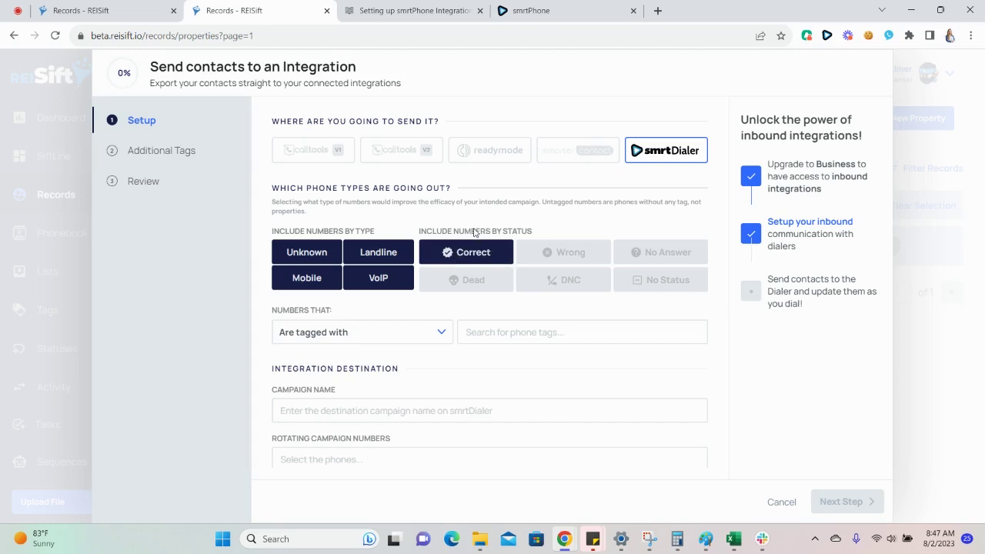
{"action": "left_click", "coordinate": [469, 253]}
{"action": "left_click", "coordinate": [631, 281]}
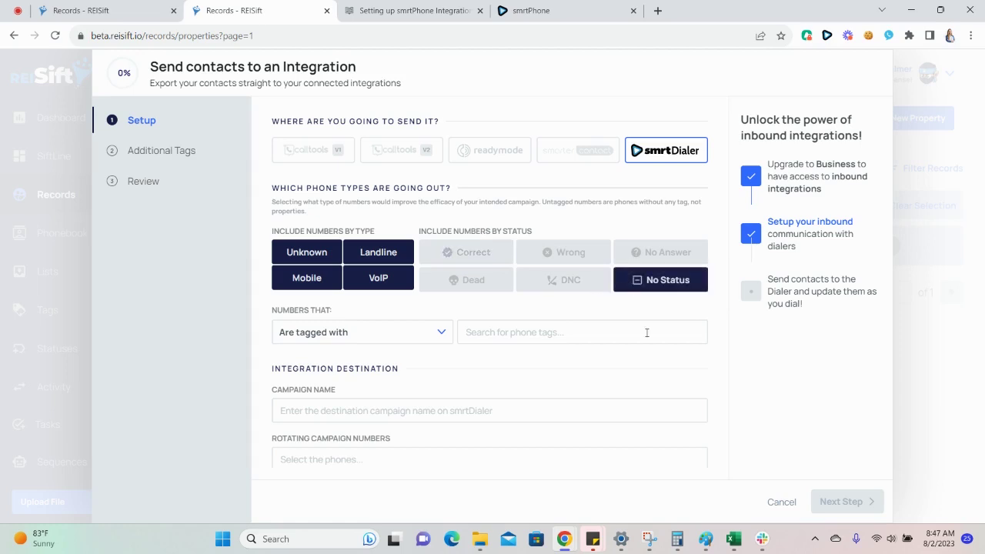
{"action": "scroll", "coordinate": [539, 300], "scroll_direction": "down", "scroll_amount": 1}
- Require phone numbers tagged Correct and Correct # in the 'Are tagged with' condition
{"action": "left_click", "coordinate": [501, 267]}
{"action": "type", "text": "cc"}
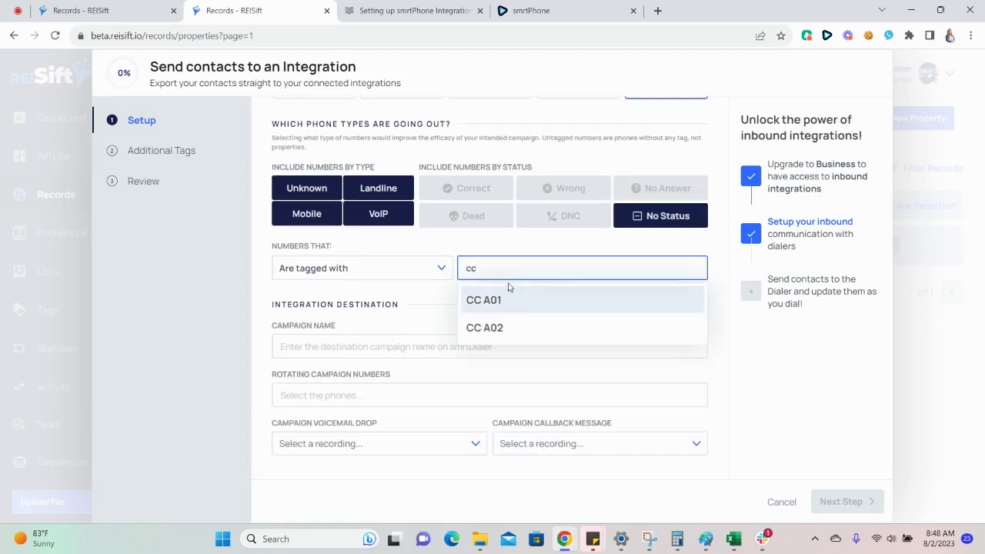
{"action": "key", "text": "BackSpace"}
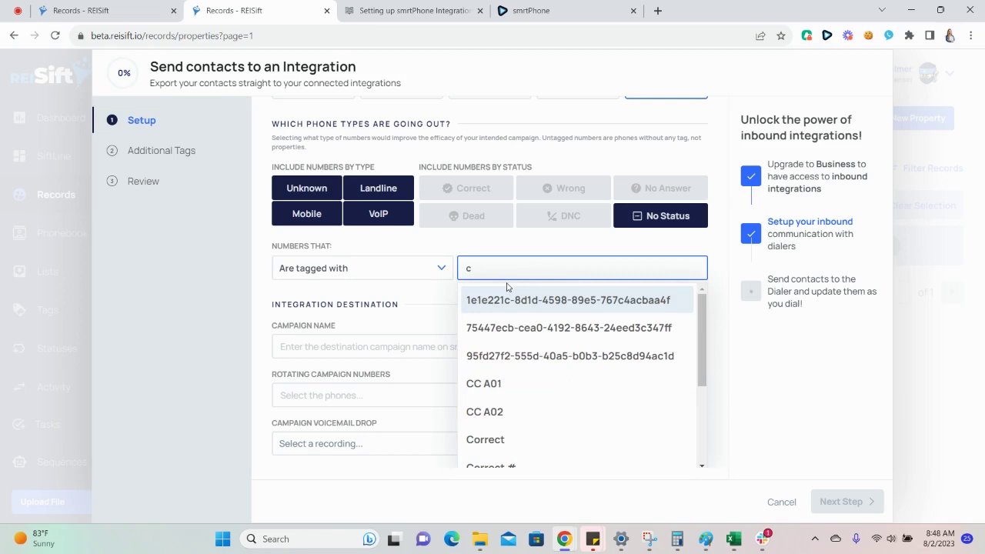
{"action": "left_click", "coordinate": [531, 438]}
{"action": "type", "text": "c"}
{"action": "left_click", "coordinate": [537, 439]}
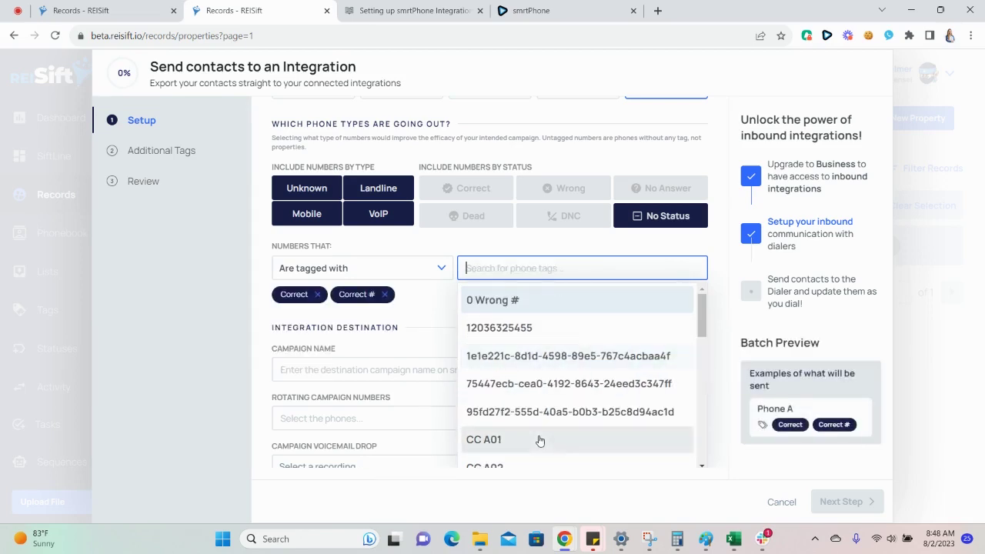
{"action": "left_click", "coordinate": [371, 242]}
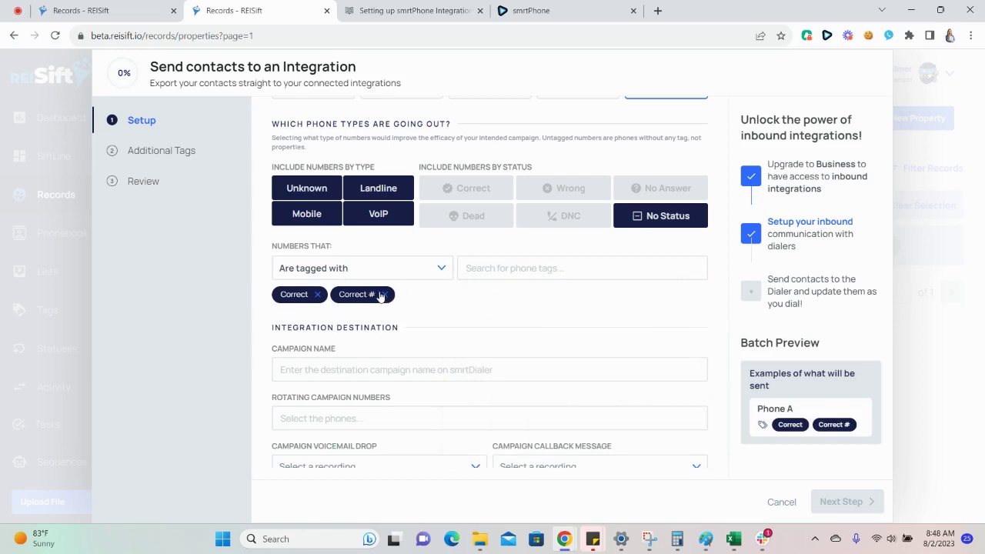
- Remove both the Correct # and Correct tag requirements, leaving no phone tags
{"action": "left_click_drag", "start_coordinate": [381, 294], "coordinate": [279, 302]}
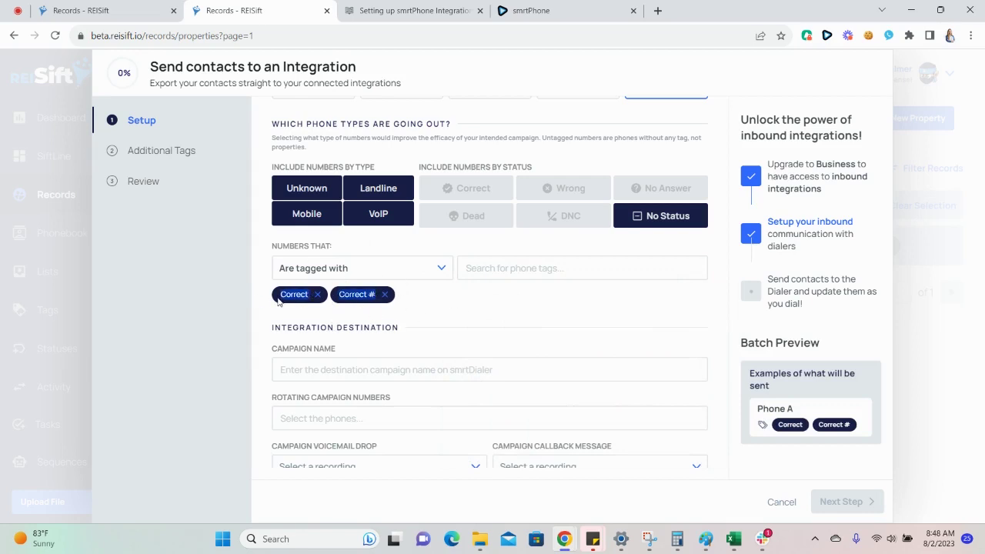
{"action": "left_click", "coordinate": [440, 307]}
{"action": "left_click", "coordinate": [384, 295]}
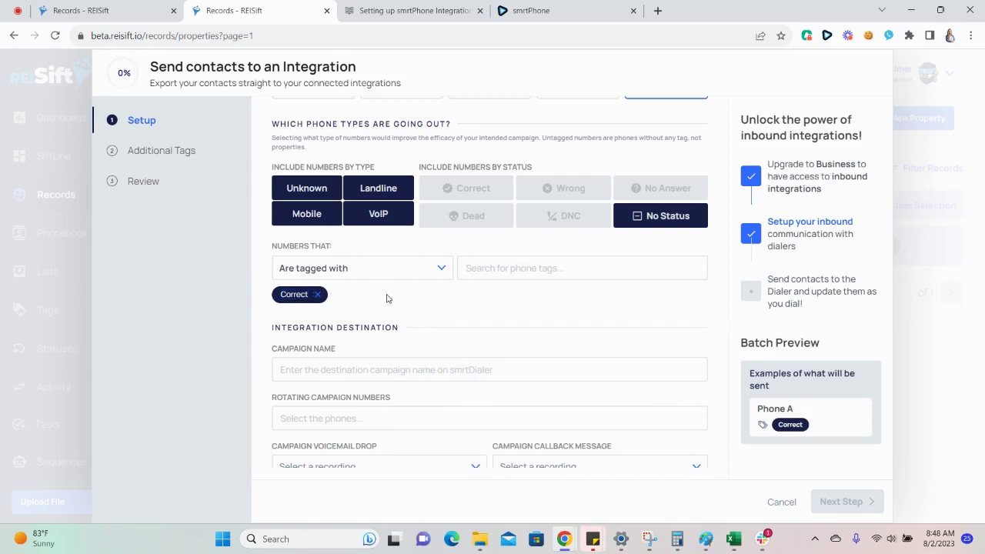
{"action": "left_click", "coordinate": [317, 295]}
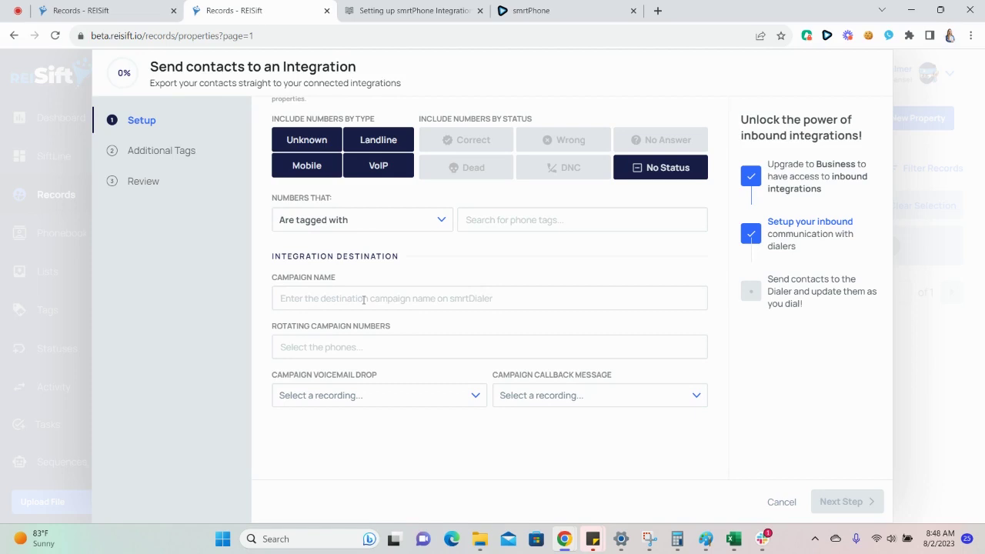
- Set campaign name Test Outbound 8-2 and add one rotating campaign number
{"action": "left_click", "coordinate": [364, 300]}
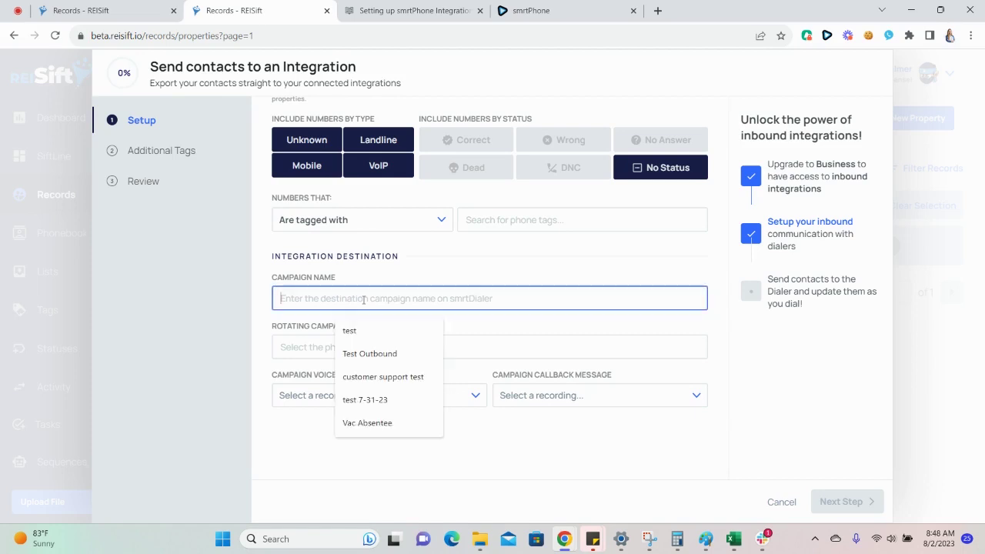
{"action": "left_click", "coordinate": [362, 351]}
{"action": "left_click", "coordinate": [360, 376]}
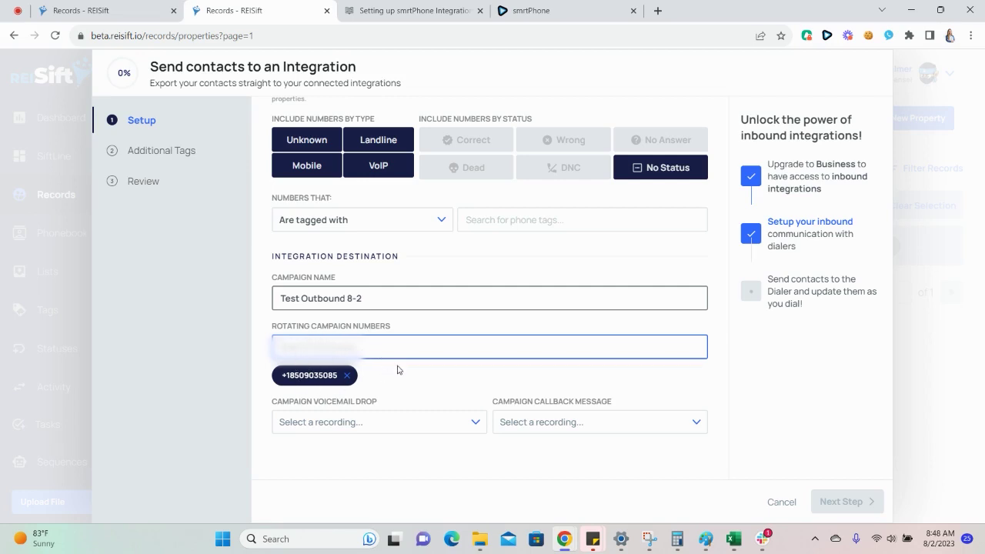
- Use voicemail recording.mp3 for both voicemail drop and callback message, and advance to Additional Tags
{"action": "scroll", "coordinate": [431, 365], "scroll_direction": "down", "scroll_amount": 1}
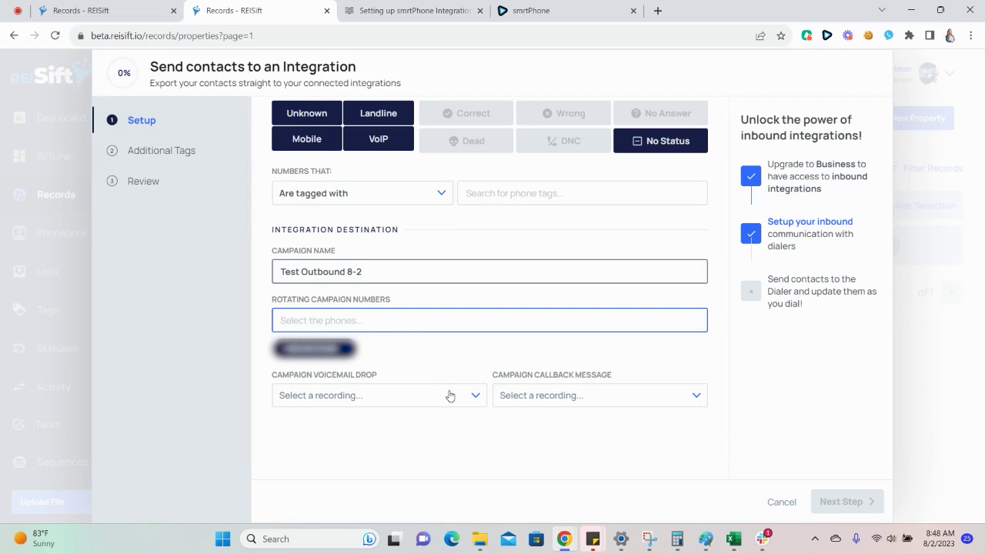
{"action": "left_click", "coordinate": [450, 395]}
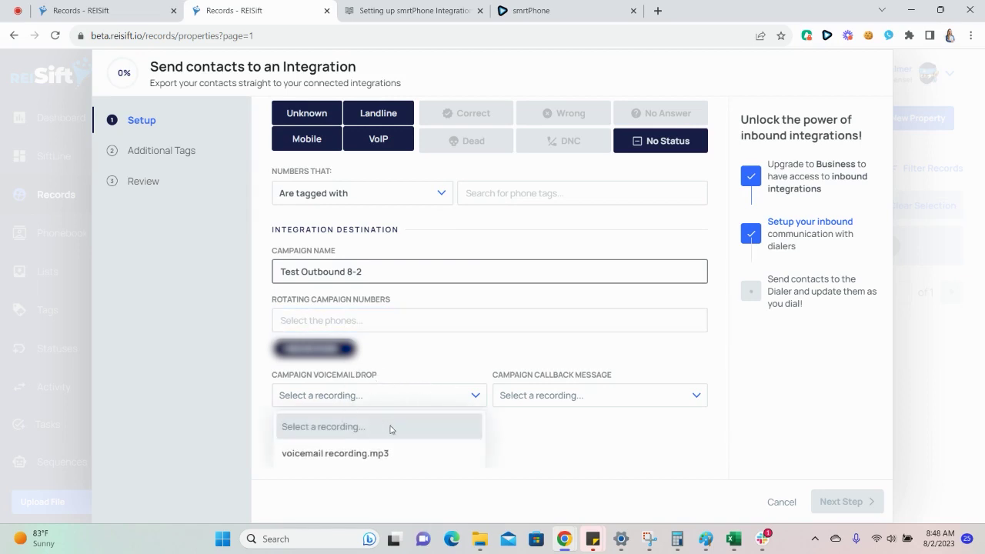
{"action": "left_click", "coordinate": [400, 454]}
{"action": "left_click", "coordinate": [558, 393]}
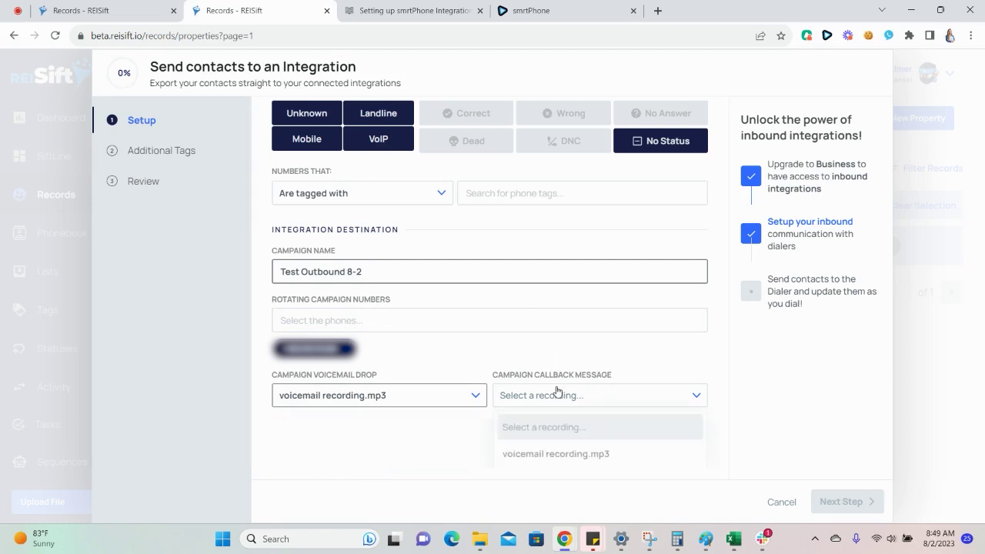
{"action": "left_click", "coordinate": [539, 451]}
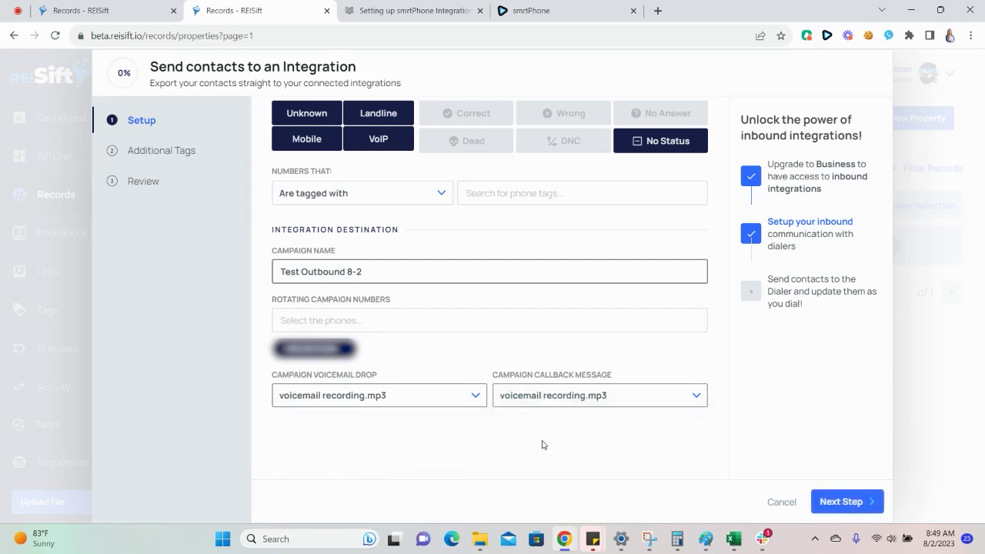
{"action": "left_click_drag", "start_coordinate": [328, 377], "coordinate": [369, 377]}
{"action": "left_click", "coordinate": [372, 378]}
{"action": "left_click_drag", "start_coordinate": [548, 375], "coordinate": [609, 378]}
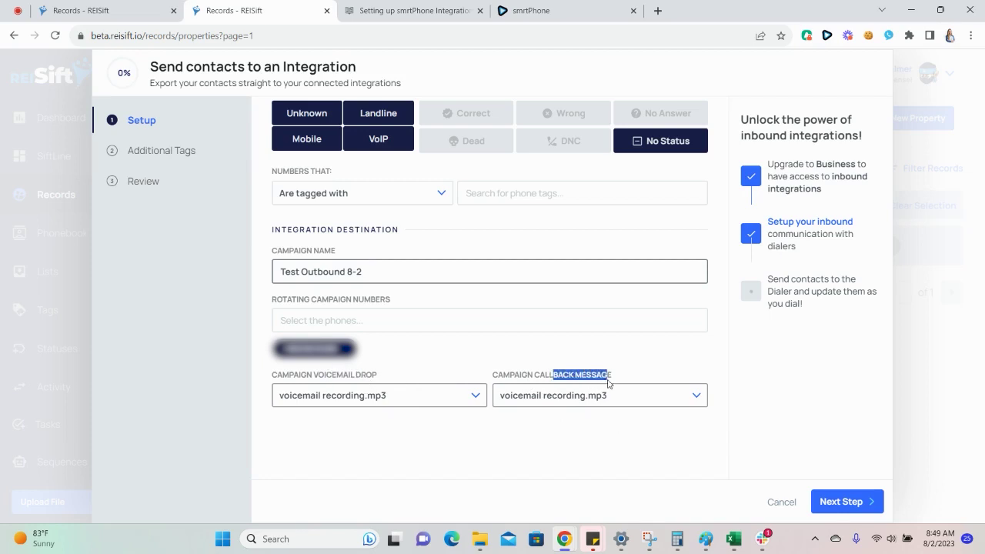
{"action": "left_click", "coordinate": [622, 377]}
{"action": "key", "text": "Return"}
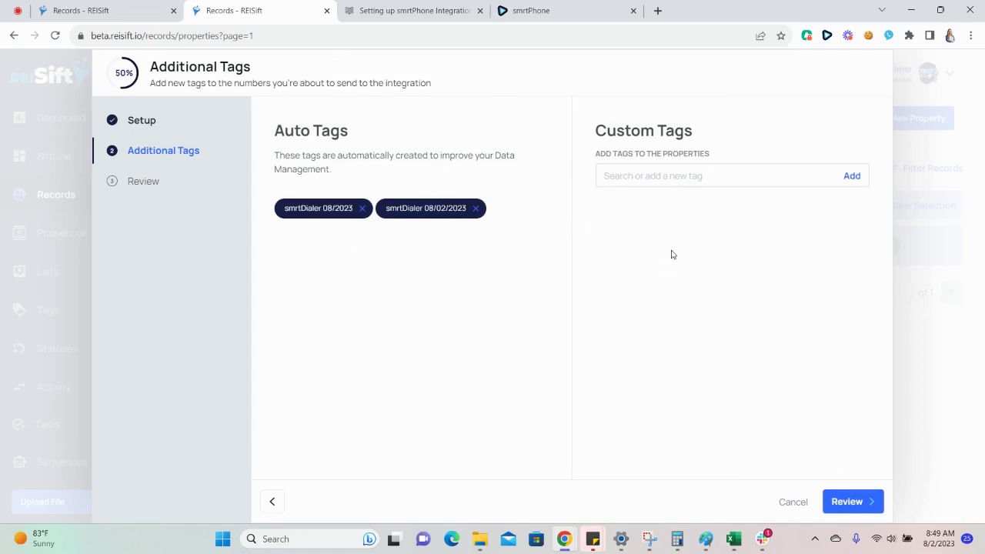
- Add the custom tag CC A01 to the batch and move to review
{"action": "left_click", "coordinate": [673, 173]}
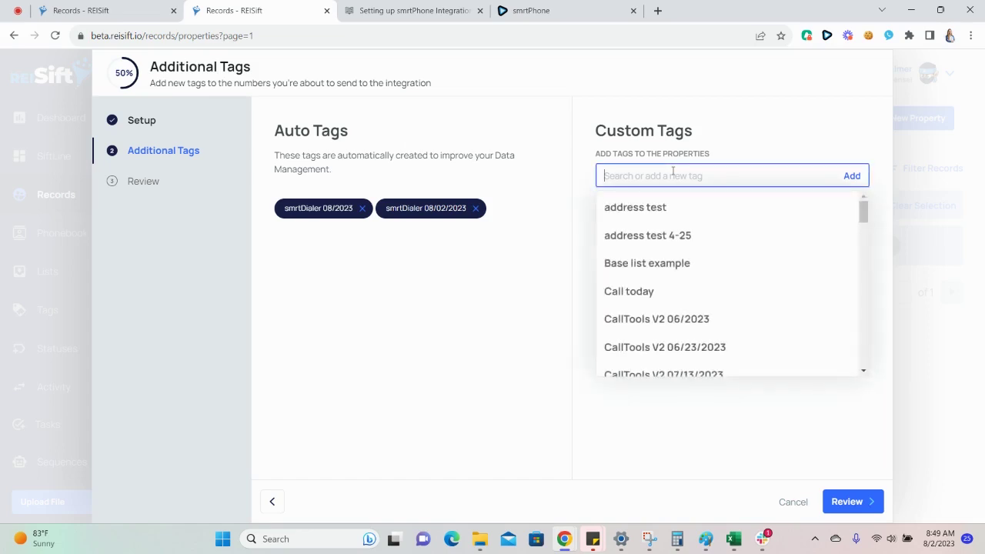
{"action": "type", "text": "CC"}
{"action": "key", "text": "BackSpace"}
{"action": "key", "text": "BackSpace"}
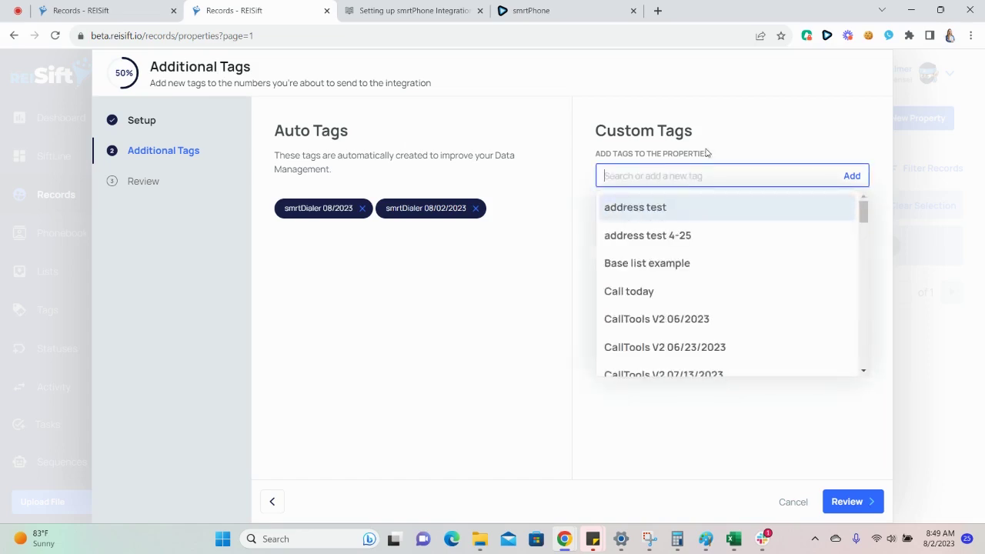
{"action": "left_click", "coordinate": [853, 501]}
- Send the contacts to smrtDialer and open the activity page showing Test Outbound 8-2 Complete
{"action": "scroll", "coordinate": [392, 236], "scroll_direction": "down", "scroll_amount": 2}
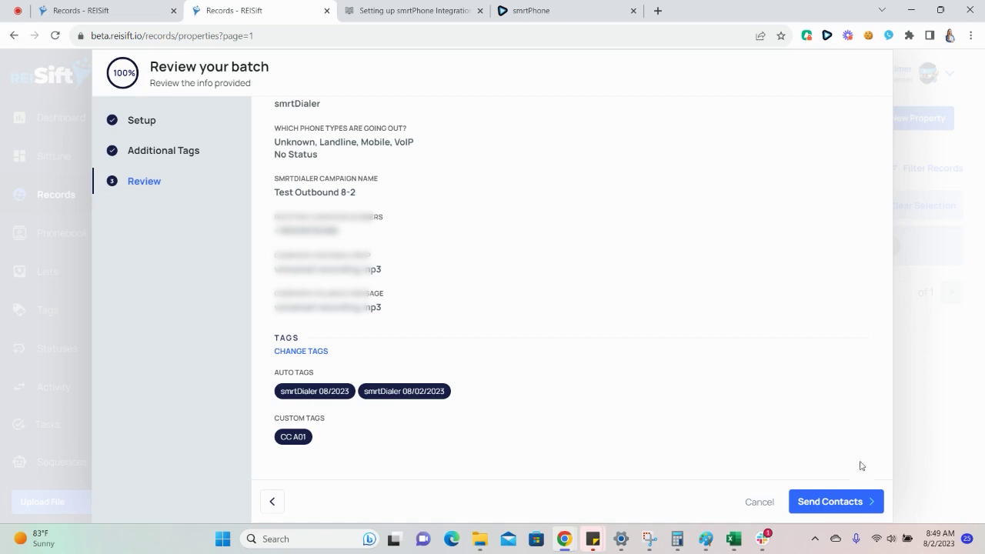
{"action": "left_click", "coordinate": [853, 501]}
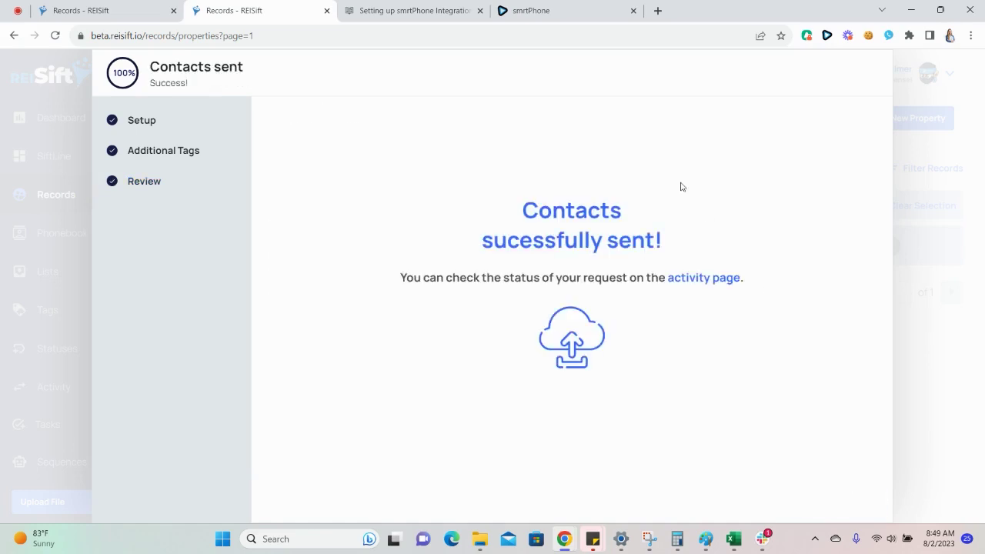
{"action": "left_click", "coordinate": [724, 287]}
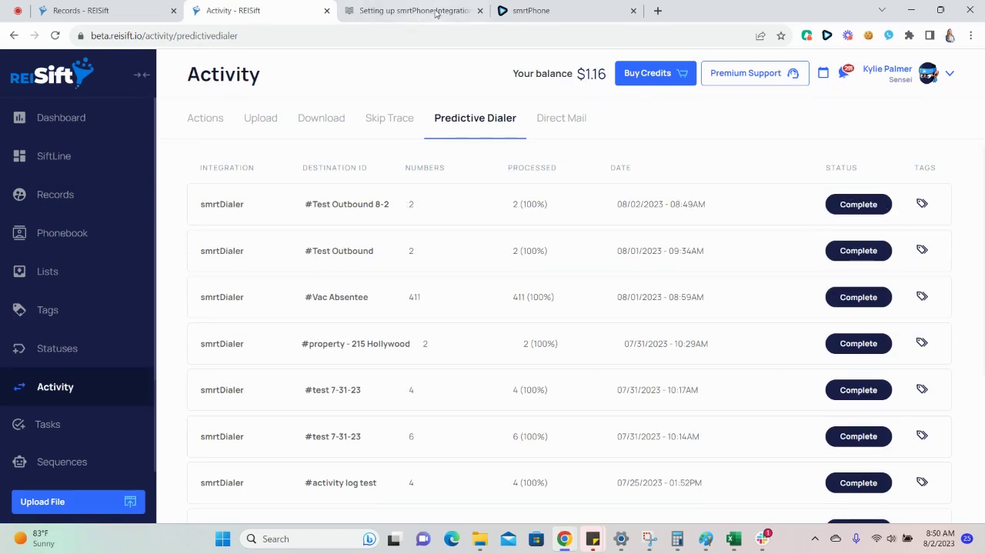
- Confirm Test Outbound 8-2 is READY in smrtPhone's smrtDialer campaigns, then return to REISift activity
{"action": "key", "text": "ctrl+Tab"}
{"action": "key", "text": "ctrl+Tab"}
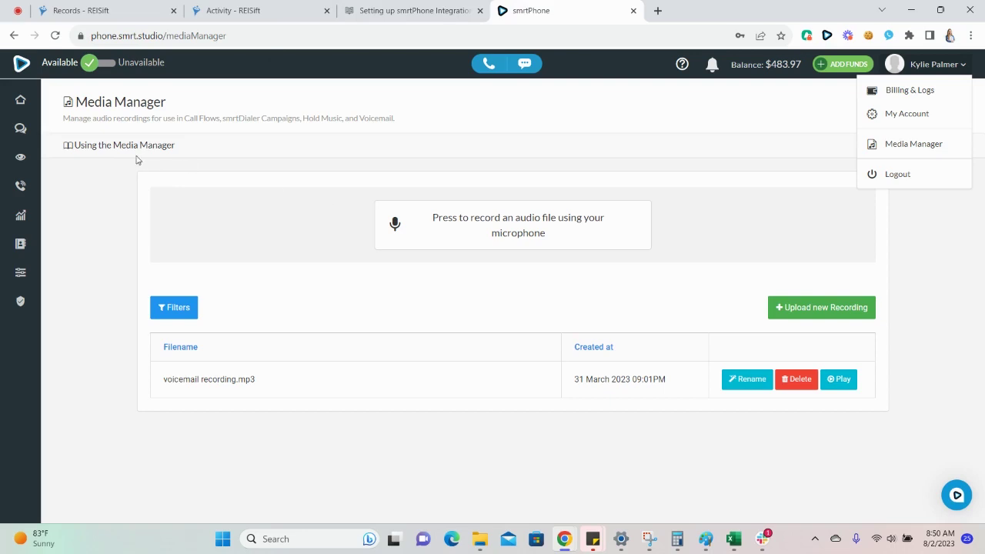
{"action": "left_click", "coordinate": [20, 185]}
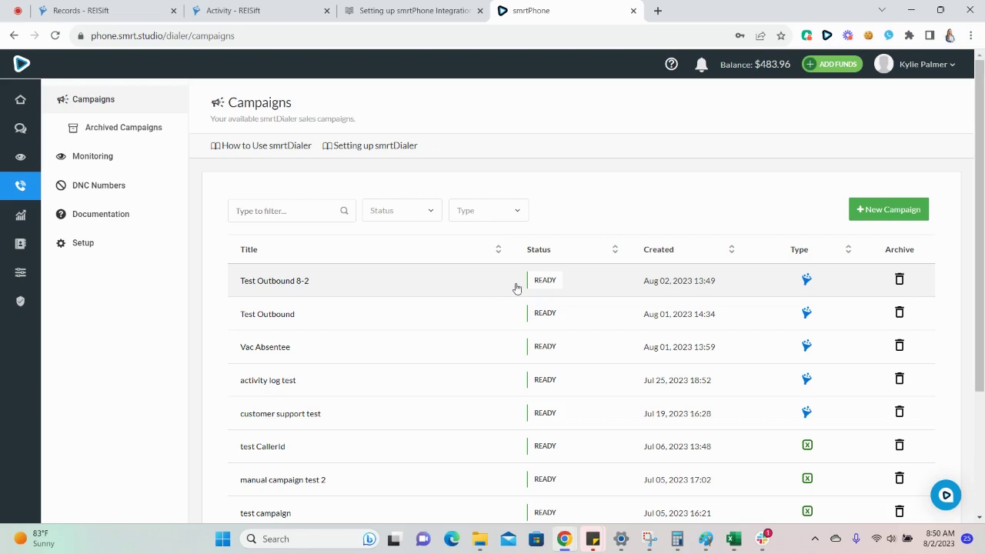
{"action": "left_click", "coordinate": [258, 10]}
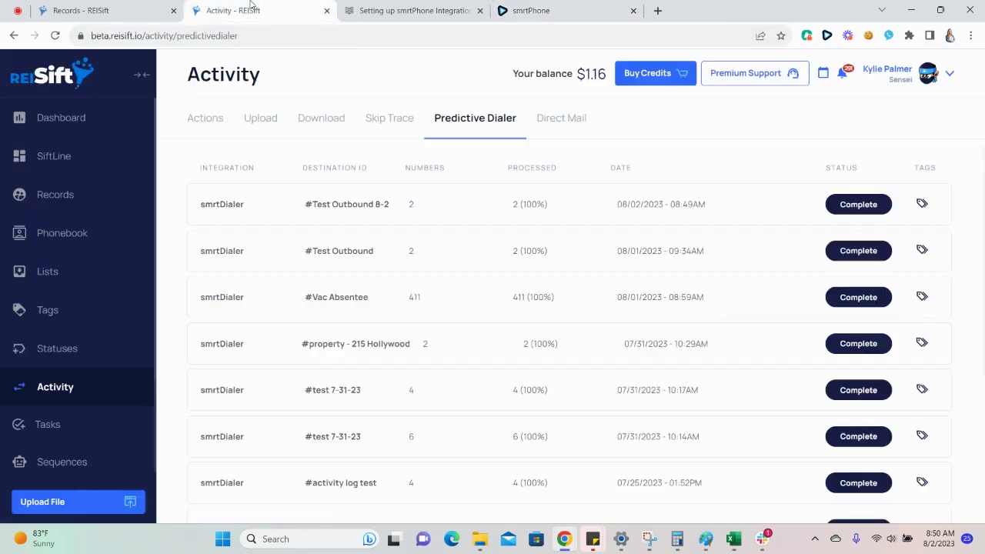
- Clear all record filters and open the property from a recent address search
{"action": "left_click", "coordinate": [150, 12]}
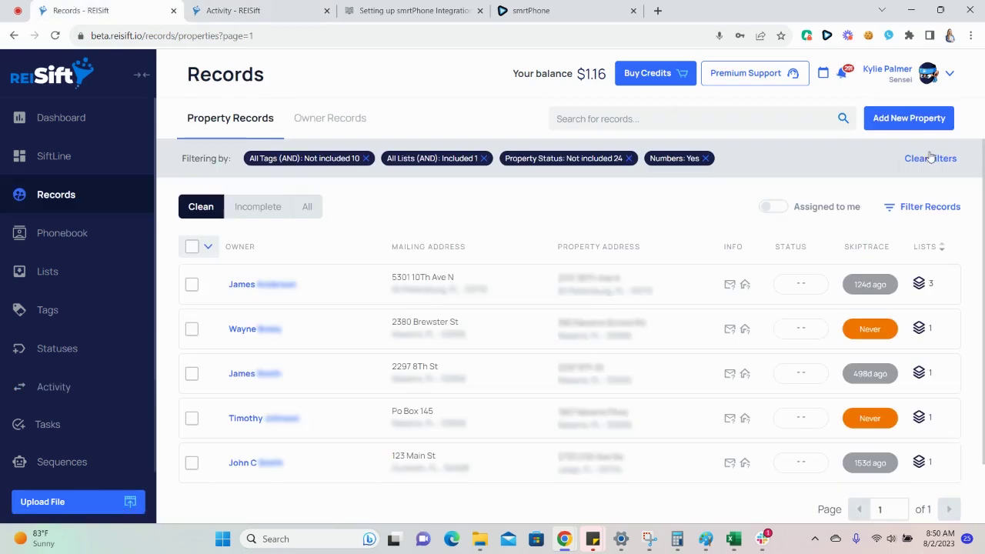
{"action": "left_click", "coordinate": [931, 158]}
{"action": "left_click", "coordinate": [715, 128]}
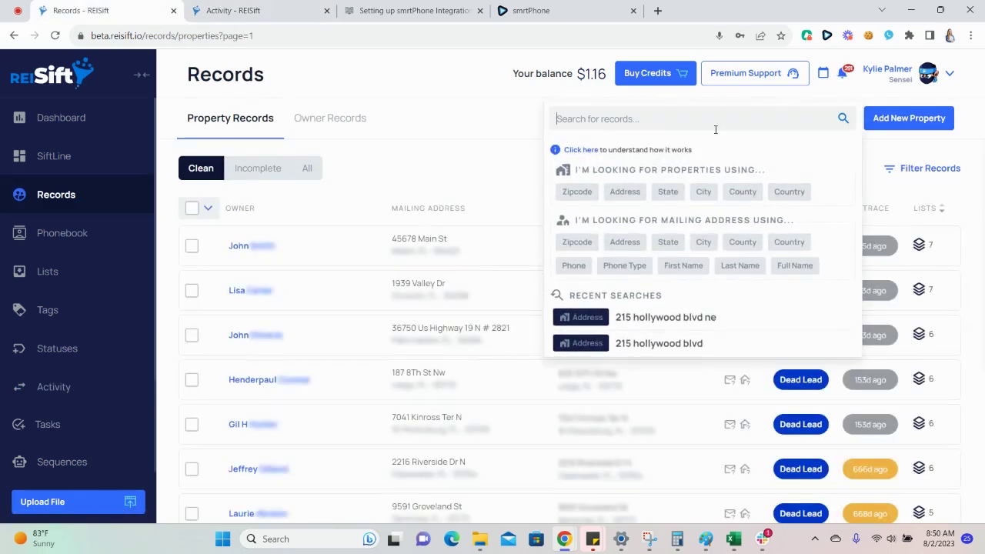
{"action": "left_click", "coordinate": [765, 316]}
{"action": "left_click", "coordinate": [501, 246]}
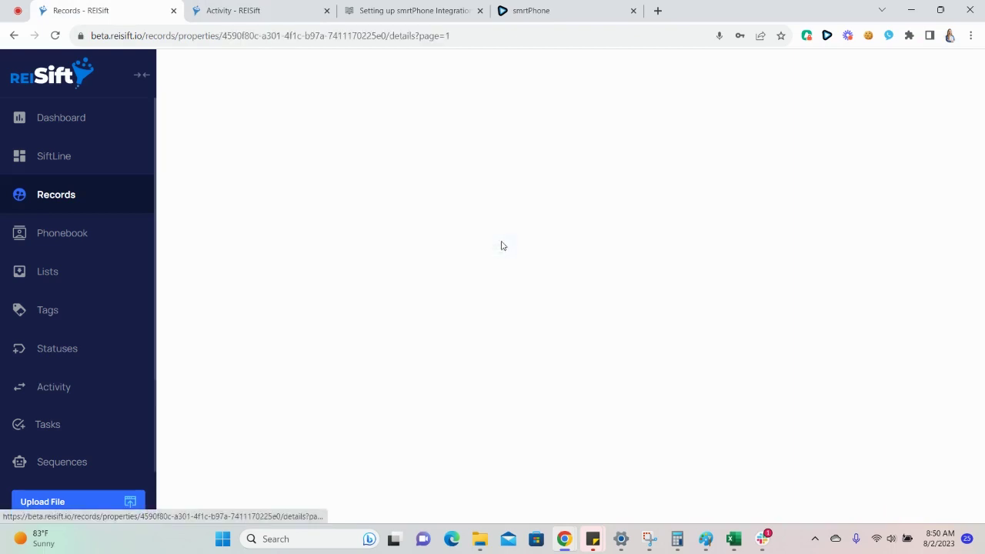
- Confirm the activity log shows the phone sent to the Test Outbound 8-2 smrtDialer campaign, then return to Records
{"action": "scroll", "coordinate": [519, 307], "scroll_direction": "down", "scroll_amount": 5}
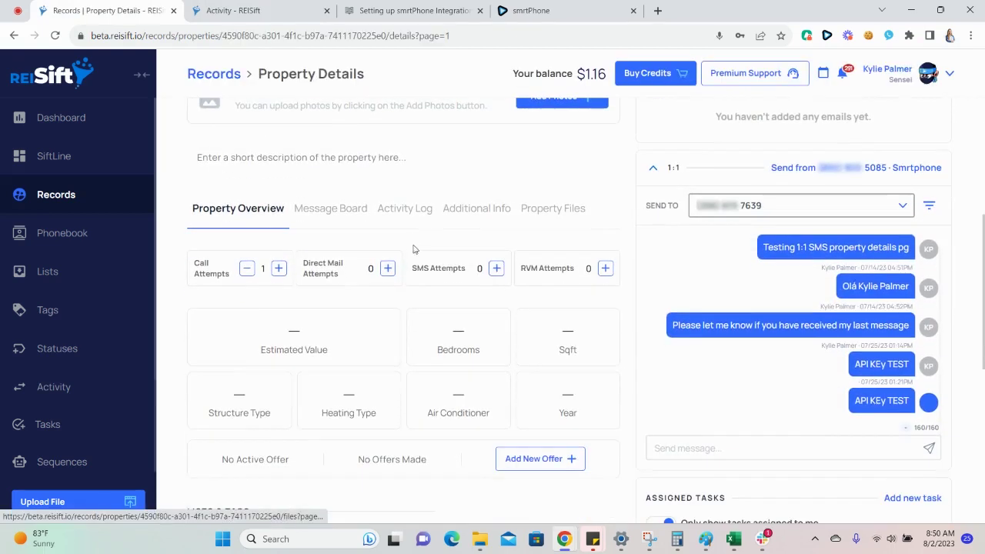
{"action": "left_click", "coordinate": [406, 207]}
{"action": "left_click_drag", "start_coordinate": [223, 297], "coordinate": [578, 313]}
{"action": "left_click", "coordinate": [577, 313]}
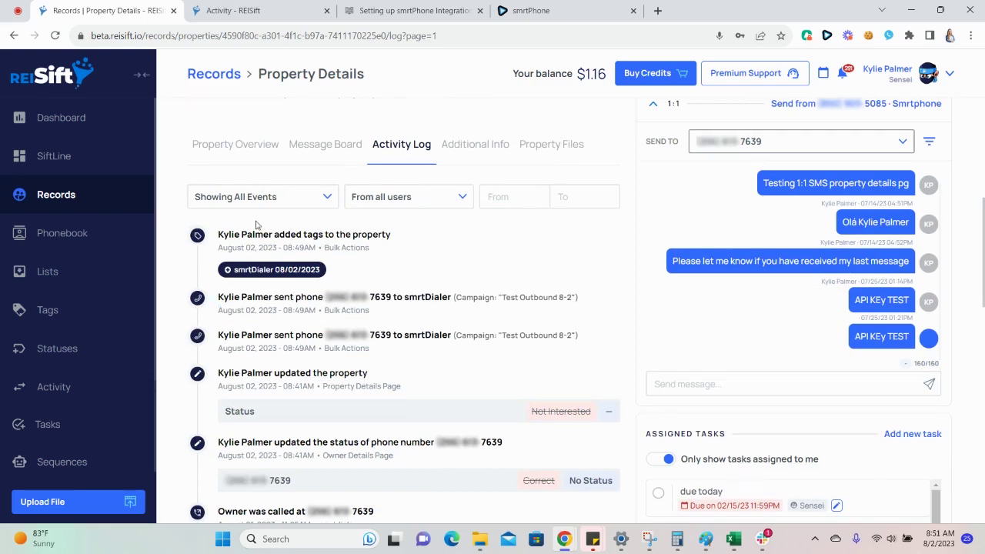
{"action": "left_click", "coordinate": [208, 75]}
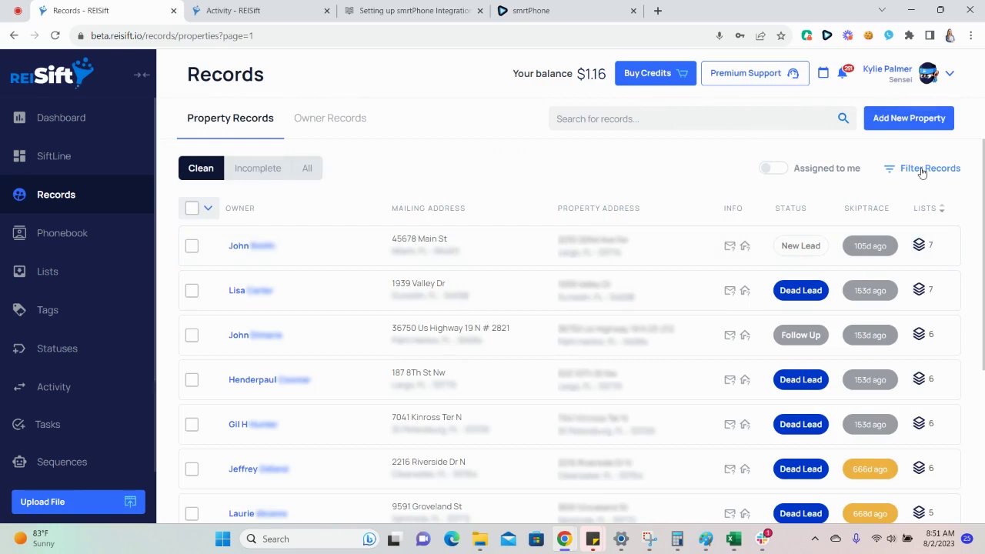
- Load the '2. CC A01' preset from the BULK CC FLOW folder and review its statuses
{"action": "left_click", "coordinate": [922, 171]}
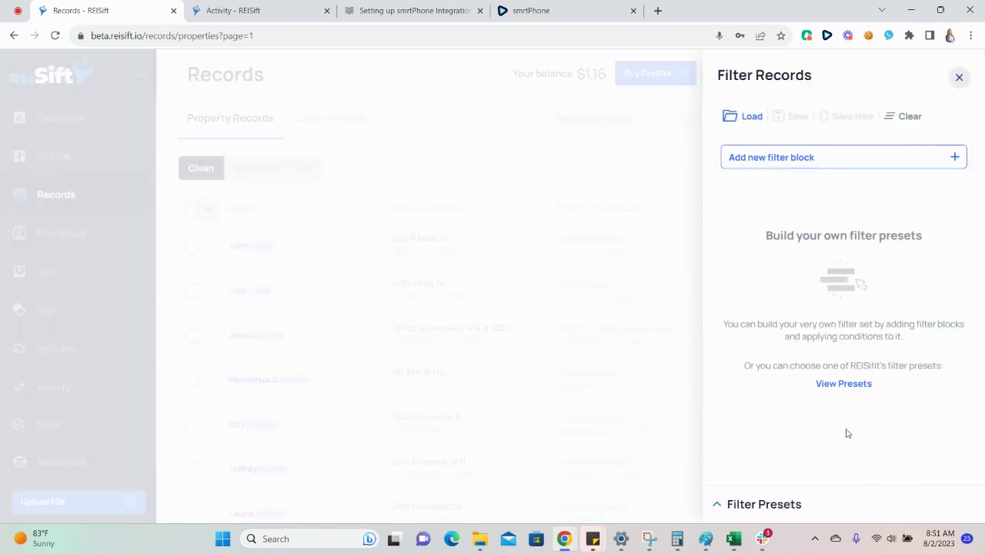
{"action": "left_click", "coordinate": [809, 507]}
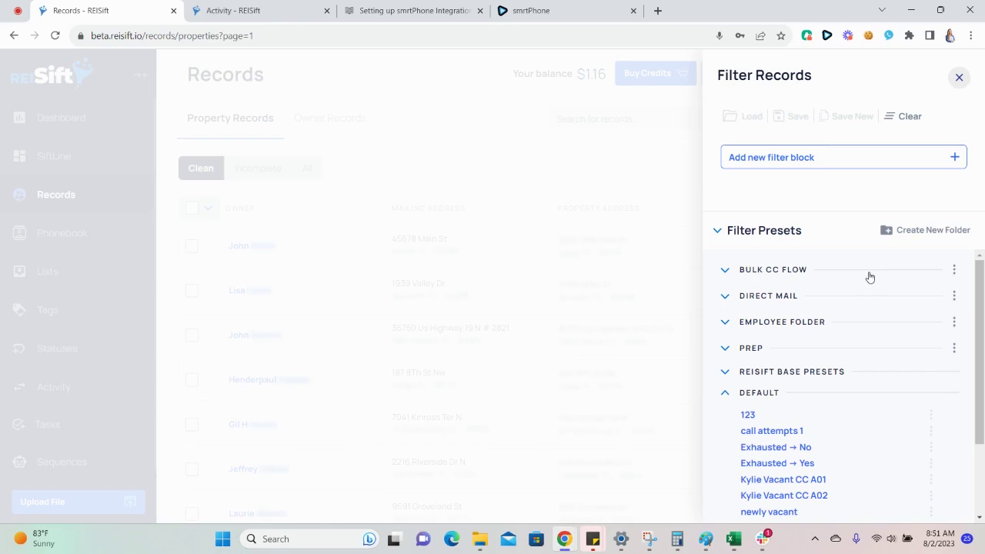
{"action": "left_click", "coordinate": [781, 270]}
{"action": "left_click", "coordinate": [772, 311]}
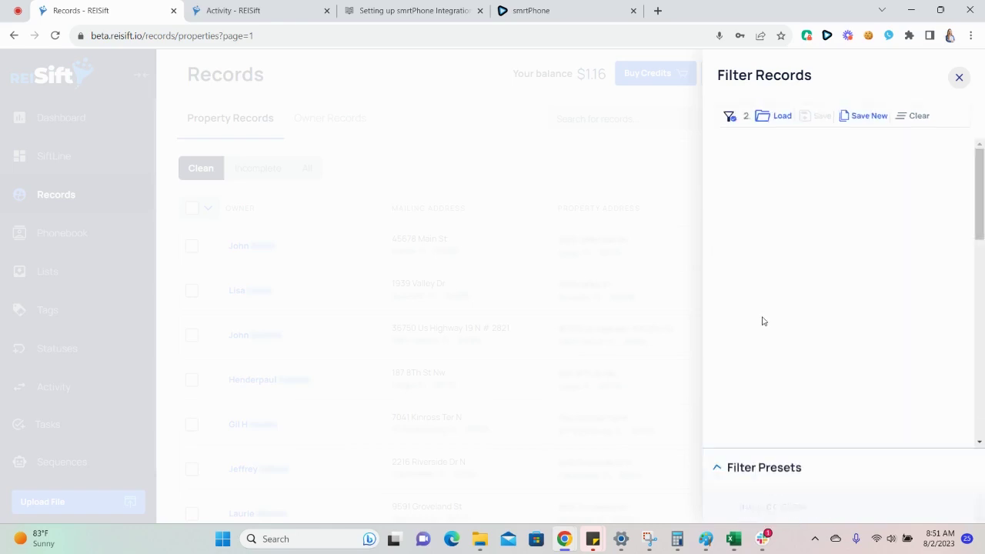
{"action": "scroll", "coordinate": [818, 223], "scroll_direction": "down", "scroll_amount": 1}
{"action": "scroll", "coordinate": [818, 228], "scroll_direction": "down", "scroll_amount": 3}
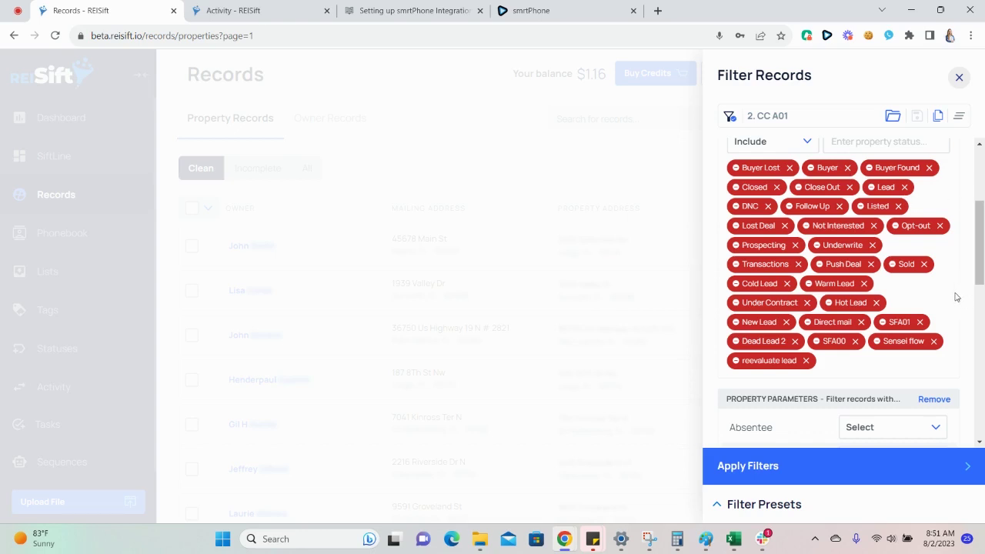
- Close the filter panel without applying '2. CC A01' and open the account menu
{"action": "left_click", "coordinate": [959, 77]}
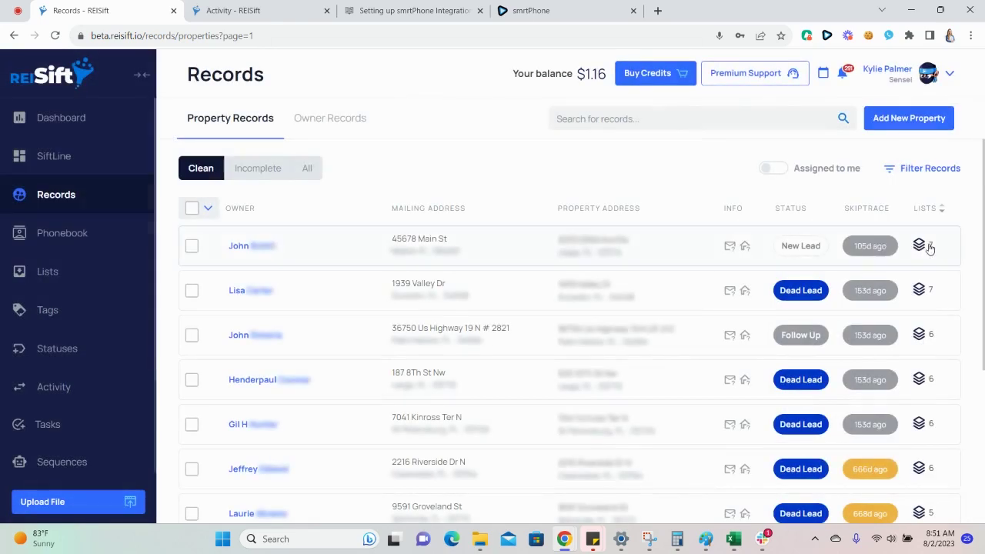
{"action": "left_click", "coordinate": [951, 75]}
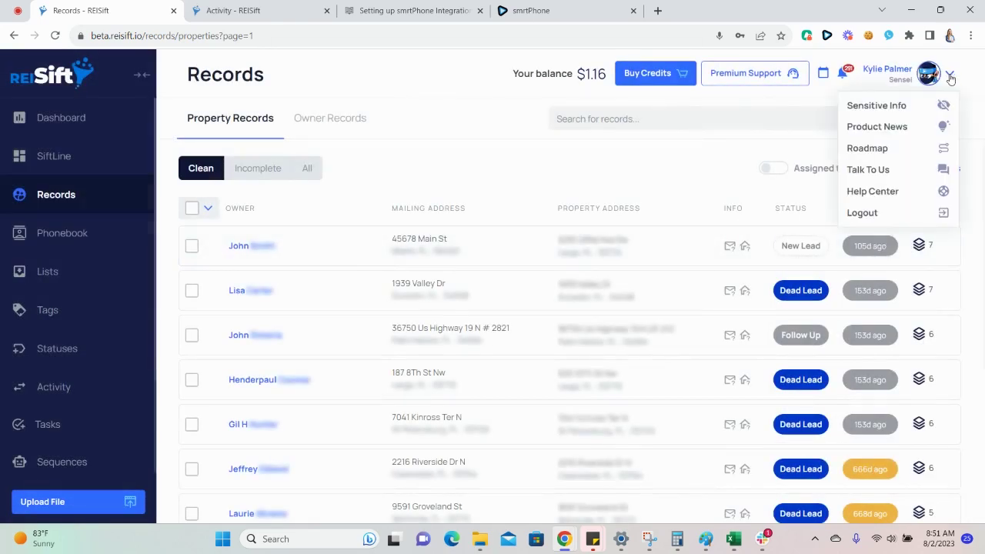